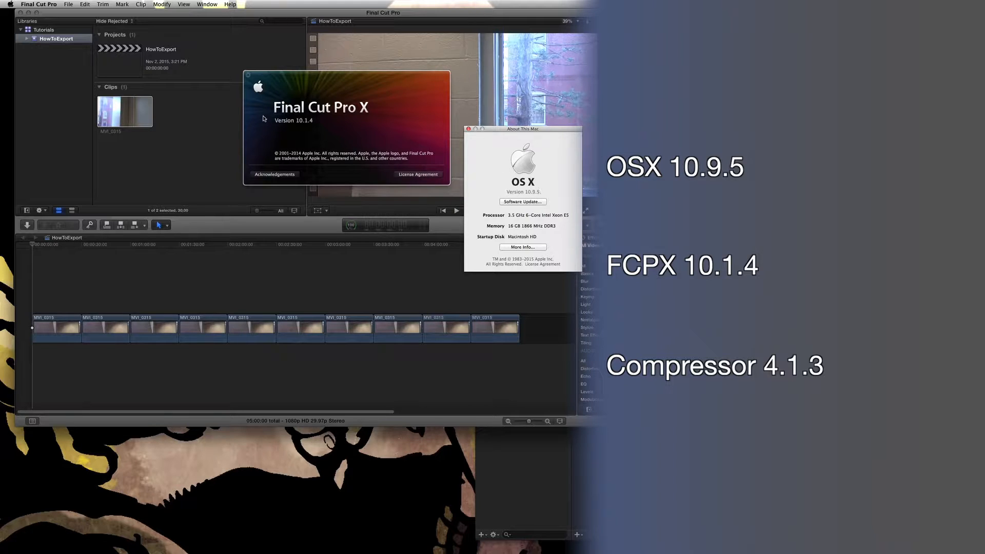
Close the About windows for the Mac, Compressor and Final Cut Pro, and nudge the Final Cut Pro window over.
{"action": "left_click", "coordinate": [377, 117]}
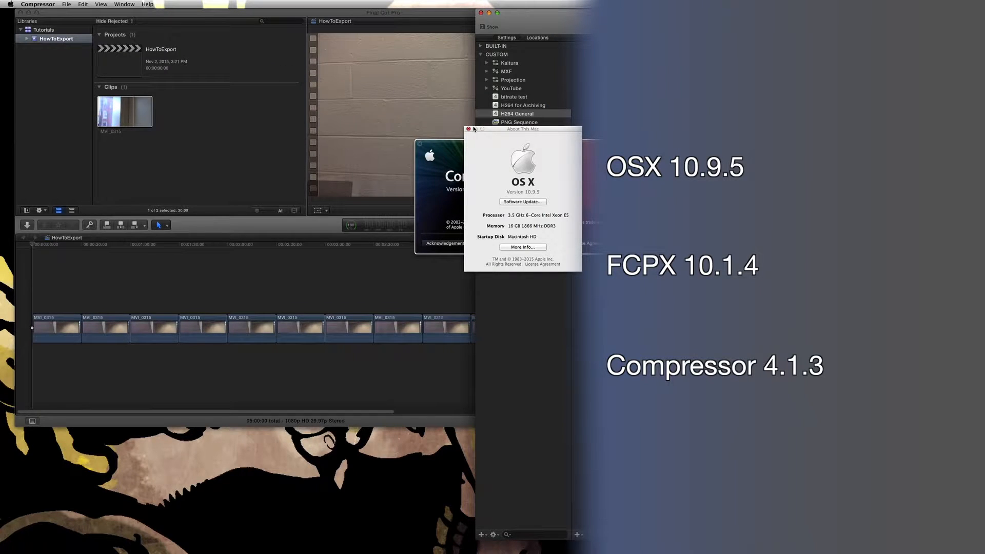
{"action": "left_click", "coordinate": [469, 129]}
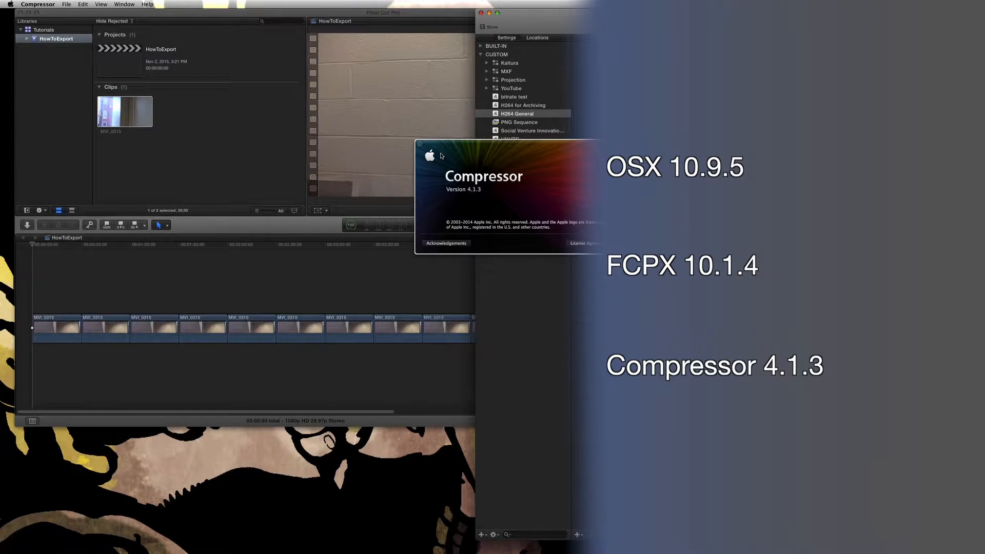
{"action": "left_click", "coordinate": [421, 146]}
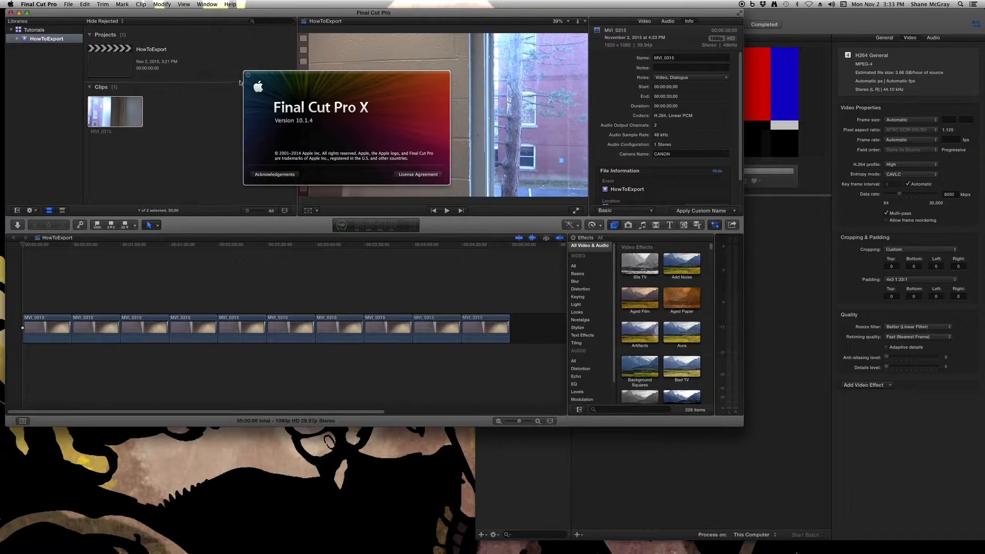
{"action": "left_click", "coordinate": [248, 75]}
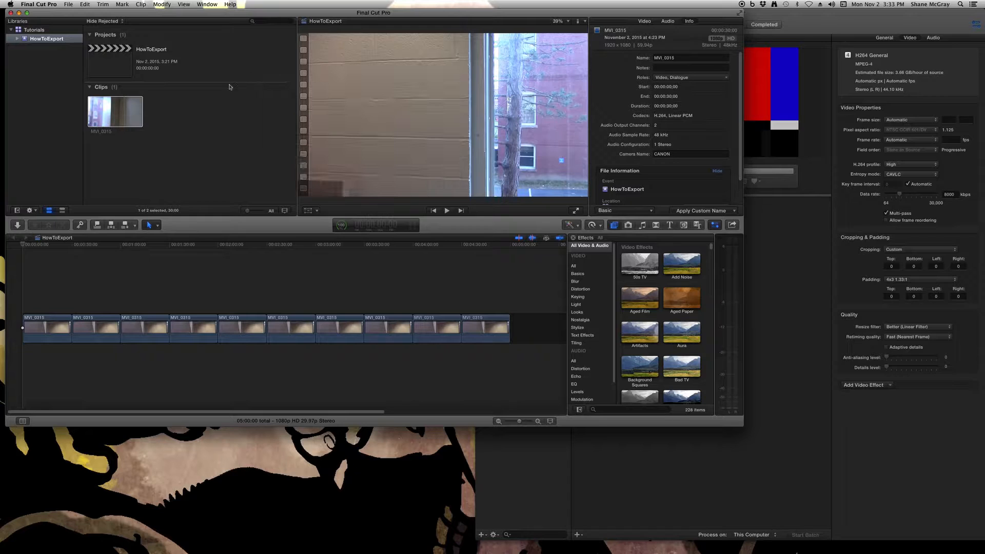
{"action": "left_click_drag", "start_coordinate": [353, 14], "coordinate": [349, 13]}
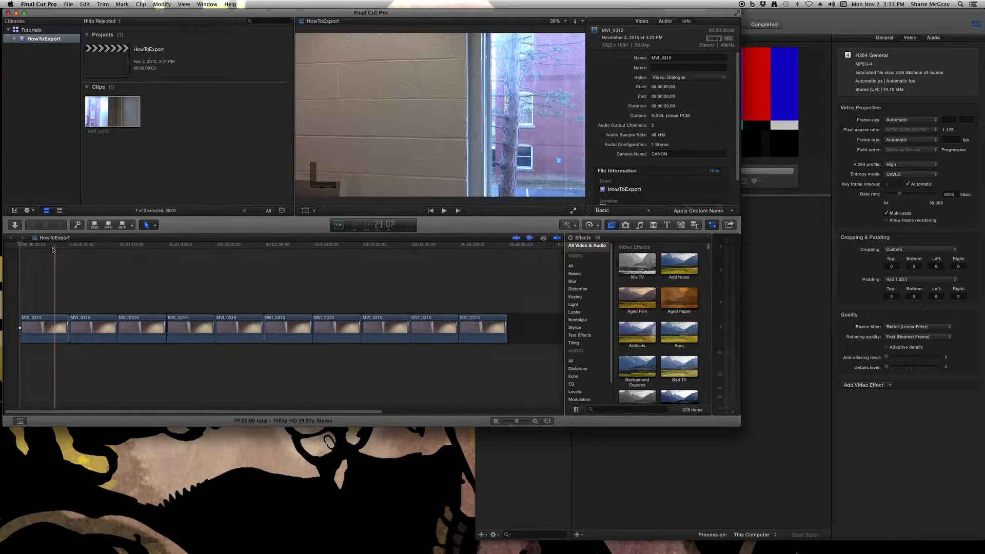
Look over the clips in the HowToExport timeline and return the playhead to the start.
{"action": "mouse_move", "coordinate": [21, 247]}
{"action": "left_mouse_down"}
{"action": "mouse_move", "coordinate": [45, 247]}
{"action": "mouse_move", "coordinate": [8, 252]}
{"action": "left_mouse_up"}
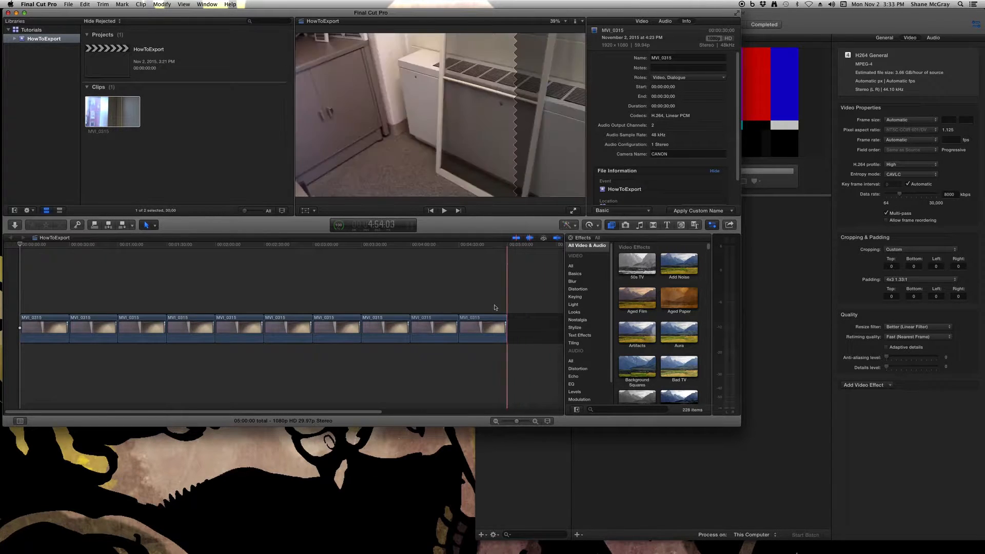
{"action": "left_click", "coordinate": [483, 321]}
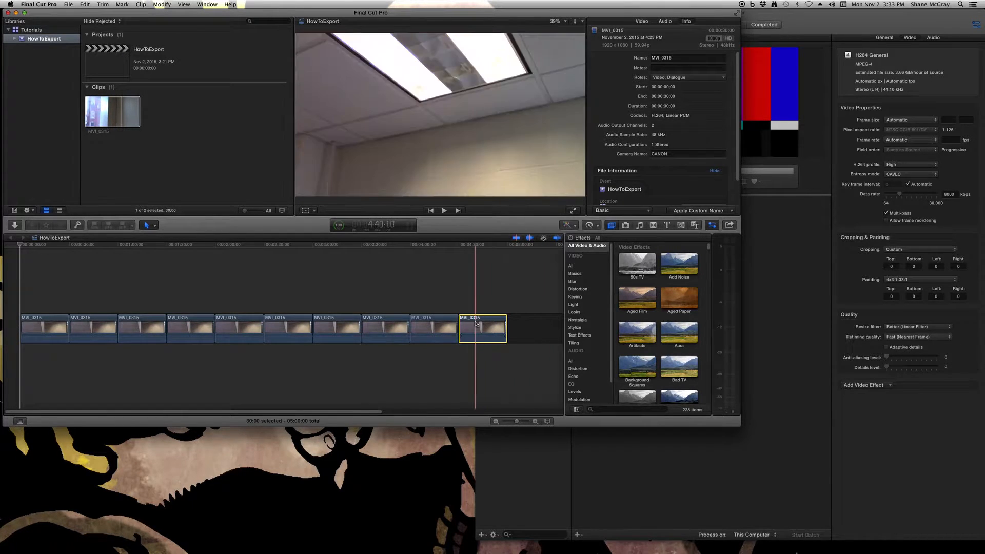
{"action": "left_click", "coordinate": [441, 300]}
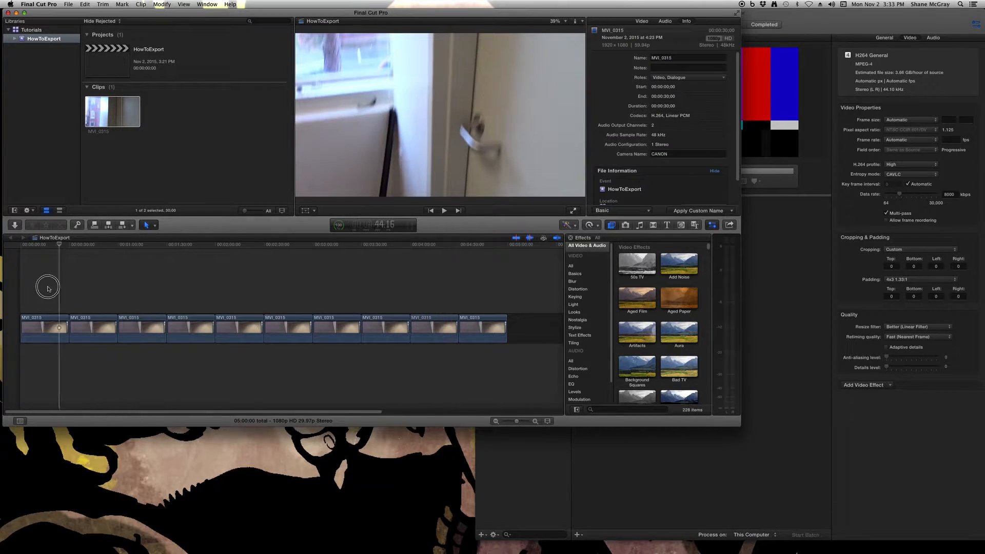
{"action": "key", "text": "Home"}
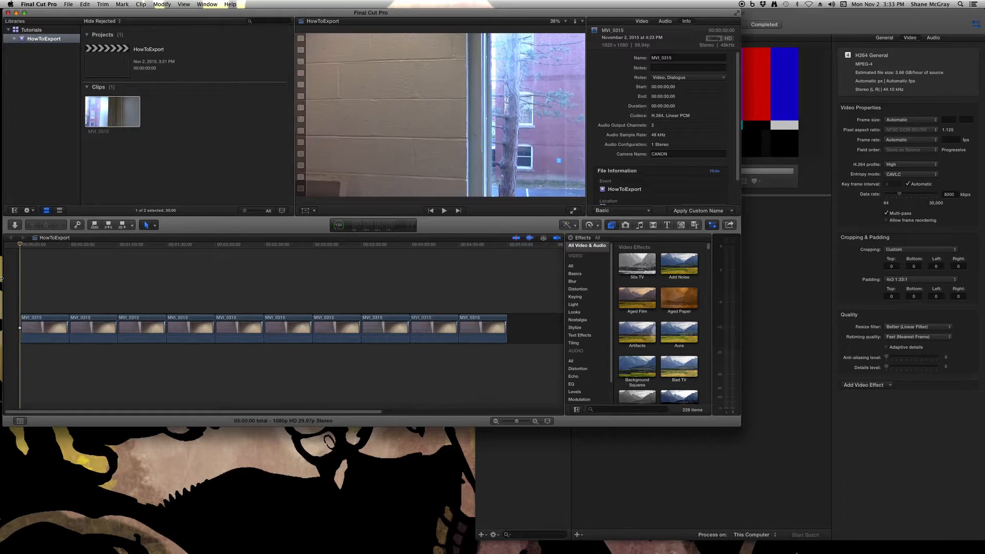
Share the HowToExport project as a master file with default settings, saving it as HowToExport.mov in the HowToExport folder.
{"action": "left_click", "coordinate": [68, 5]}
{"action": "mouse_move", "coordinate": [78, 85]}
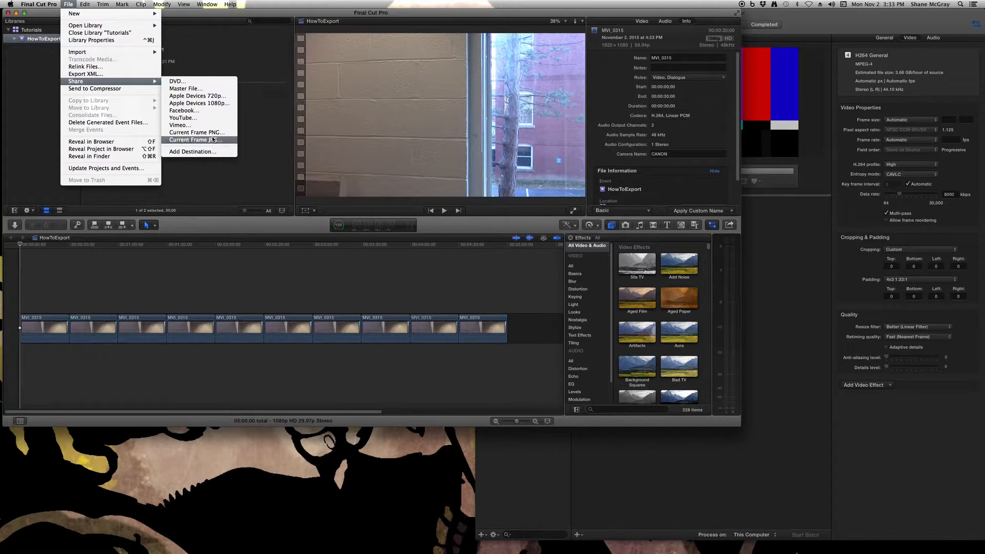
{"action": "left_click", "coordinate": [187, 88]}
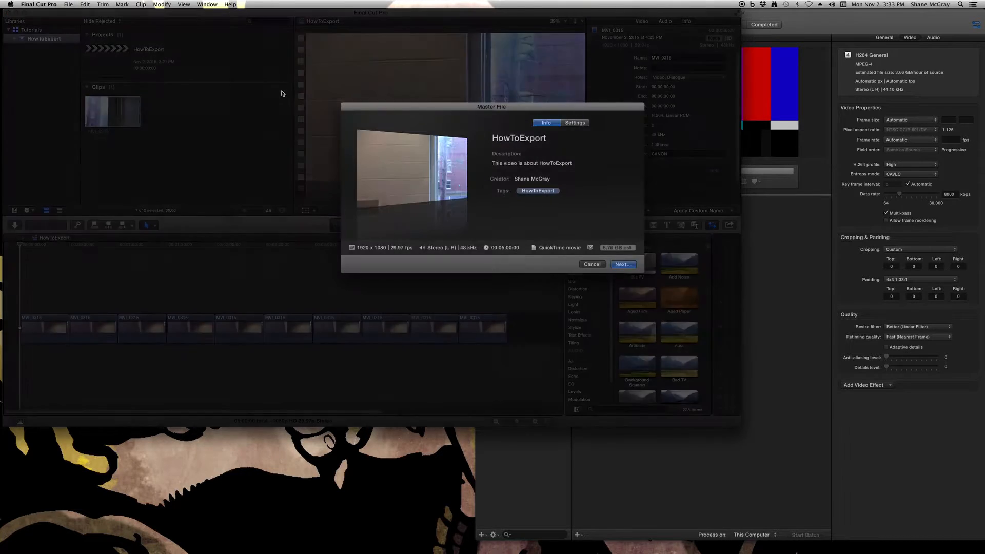
{"action": "left_click_drag", "start_coordinate": [510, 105], "coordinate": [416, 73]}
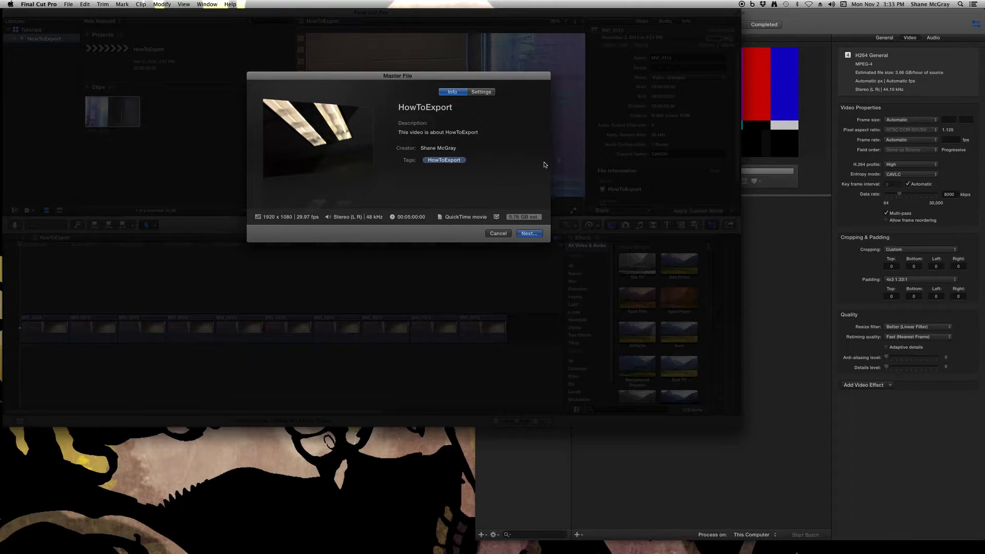
{"action": "left_click", "coordinate": [525, 235]}
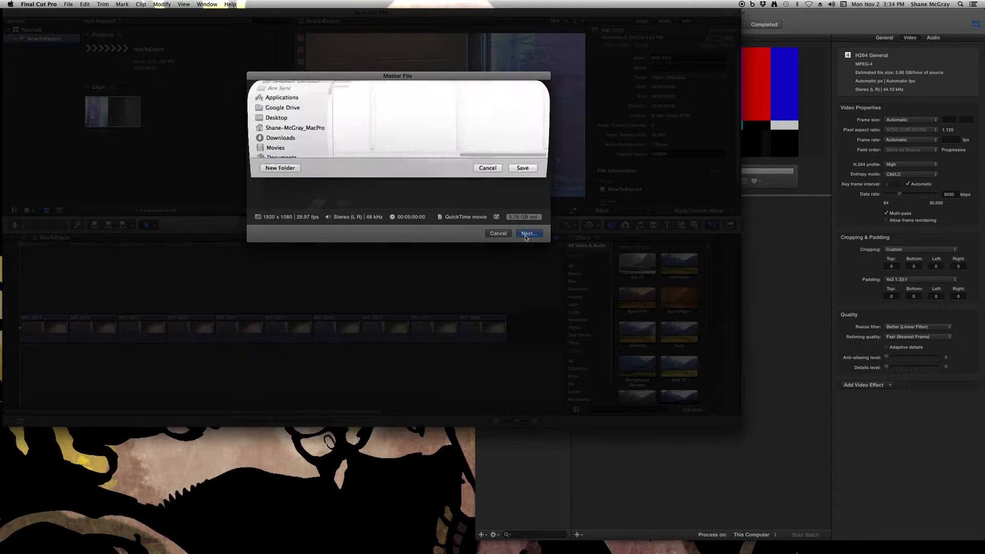
{"action": "left_click", "coordinate": [509, 235]}
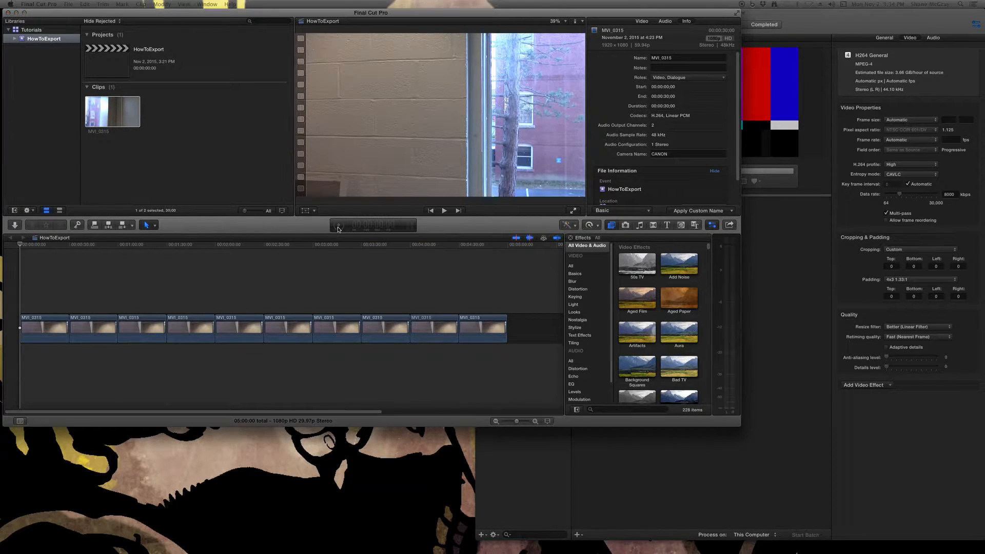
{"action": "left_click_drag", "start_coordinate": [809, 183], "coordinate": [457, 119]}
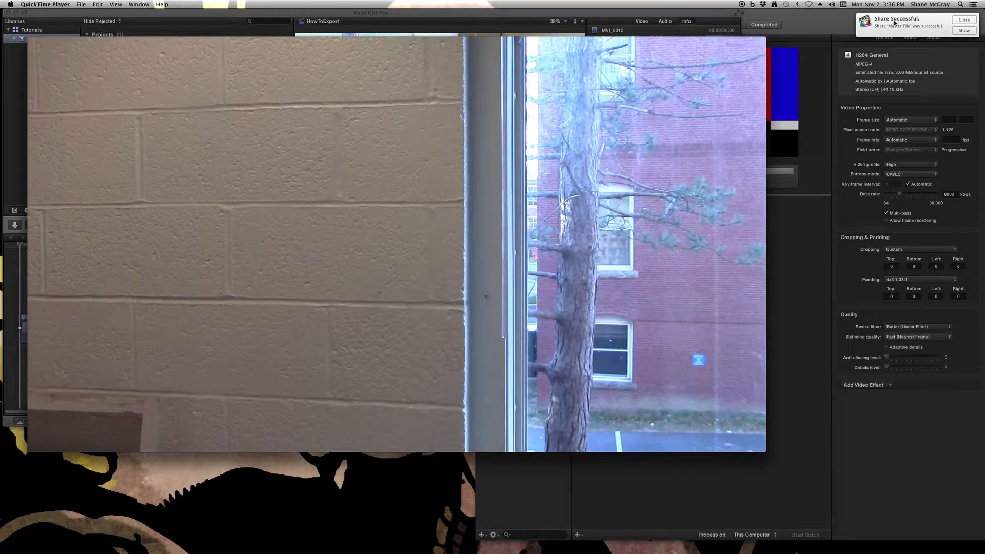
Dismiss the share notification and clear the exported movie's QuickTime Player window from the screen.
{"action": "left_click", "coordinate": [964, 20]}
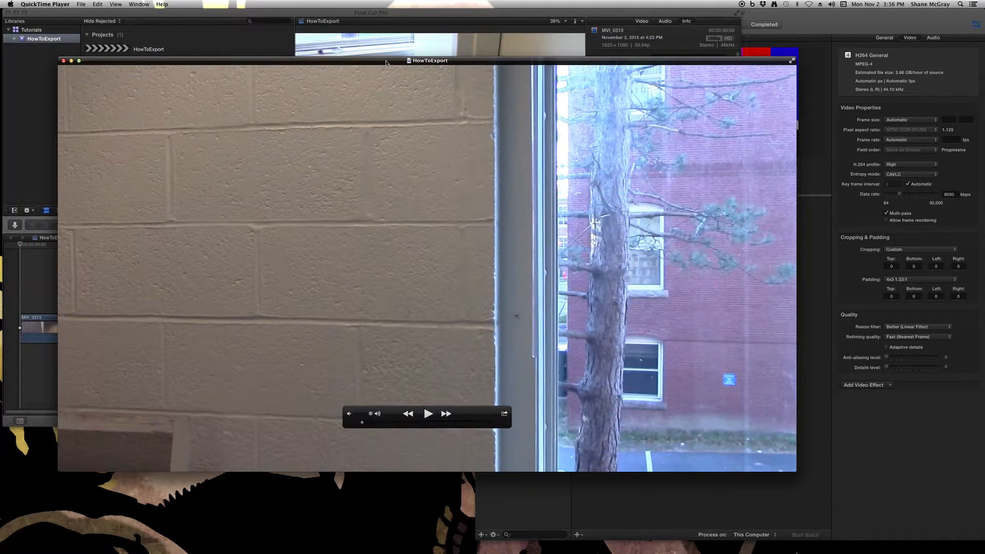
{"action": "left_click_drag", "start_coordinate": [386, 62], "coordinate": [406, 63]}
{"action": "left_click", "coordinate": [82, 61]}
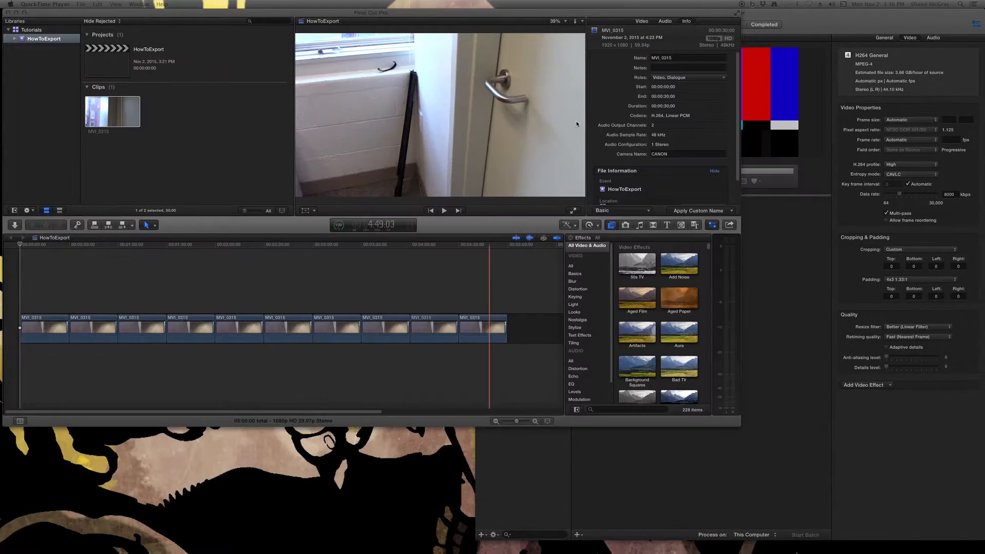
In Finder, open the exported HowToExport.mov with VideoSpec.
{"action": "left_click", "coordinate": [435, 110]}
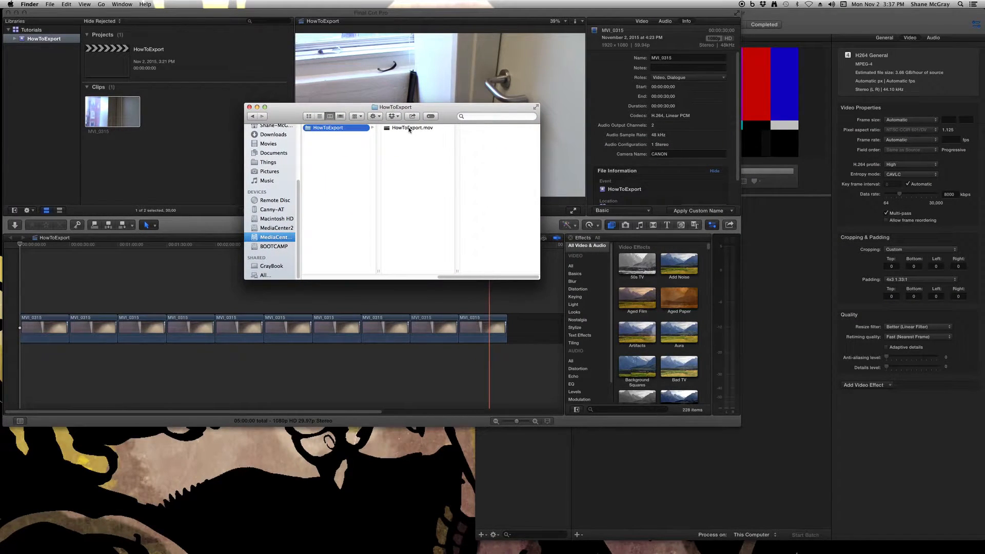
{"action": "right_click", "coordinate": [409, 130]}
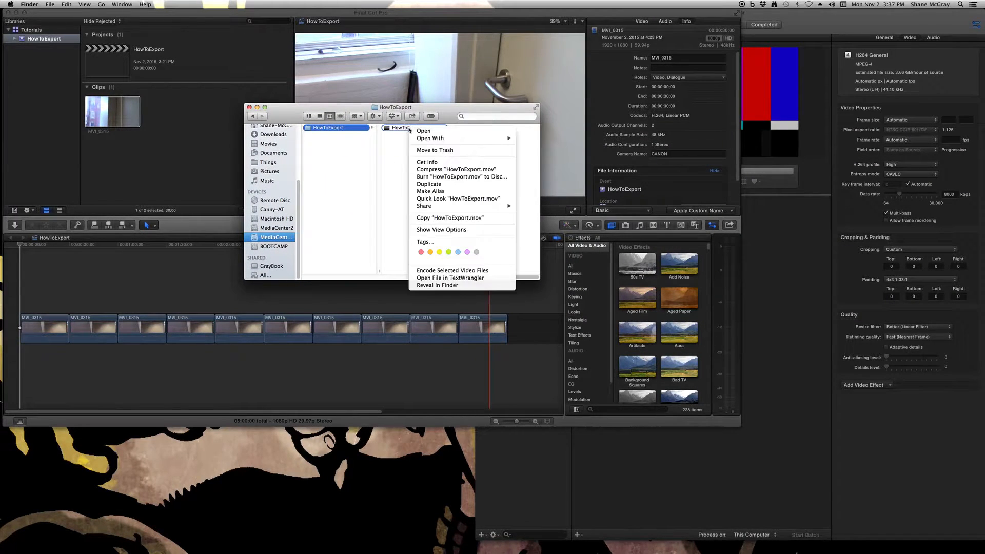
{"action": "mouse_move", "coordinate": [426, 138]}
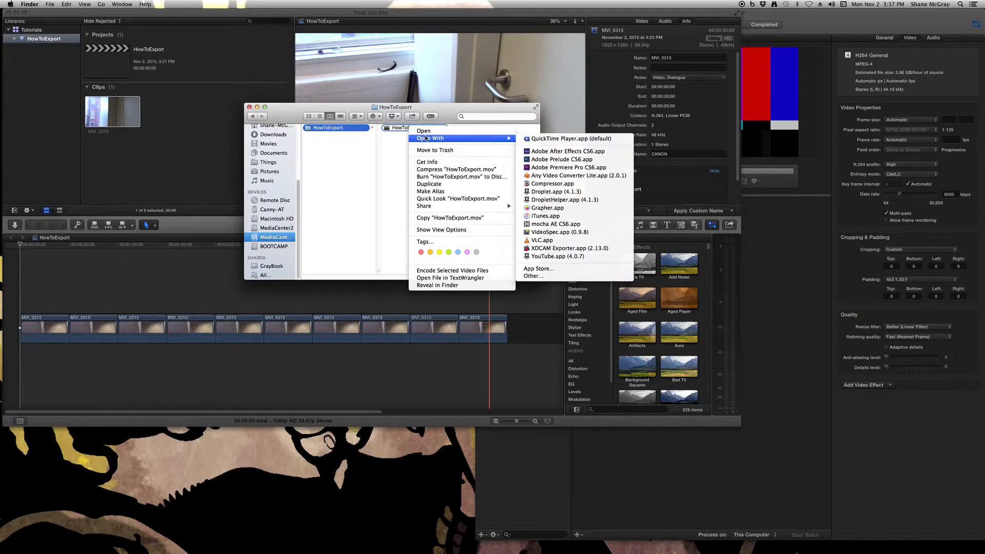
{"action": "left_click", "coordinate": [544, 233]}
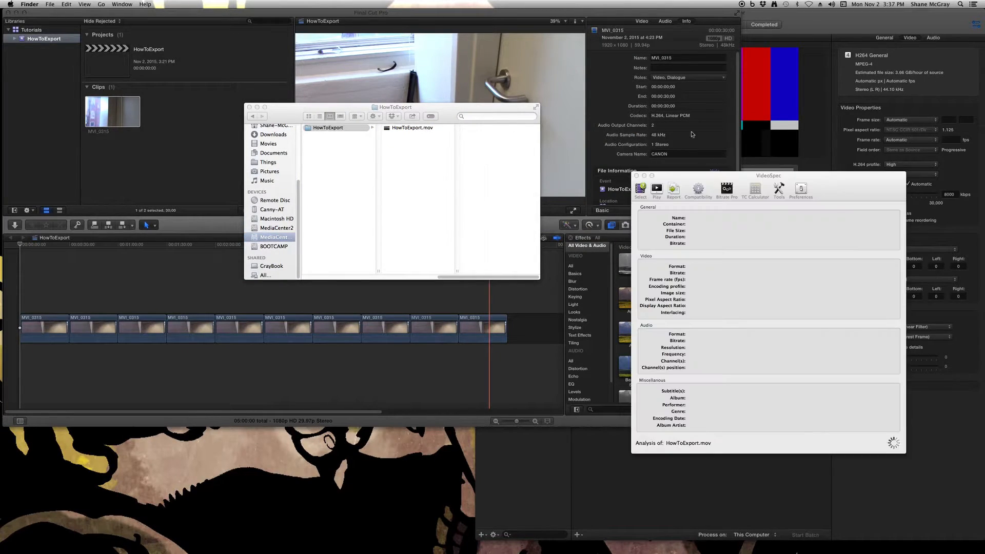
Examine the exported movie's video format and average bitrate in VideoSpec, and close its window.
{"action": "left_click_drag", "start_coordinate": [845, 187], "coordinate": [769, 21]}
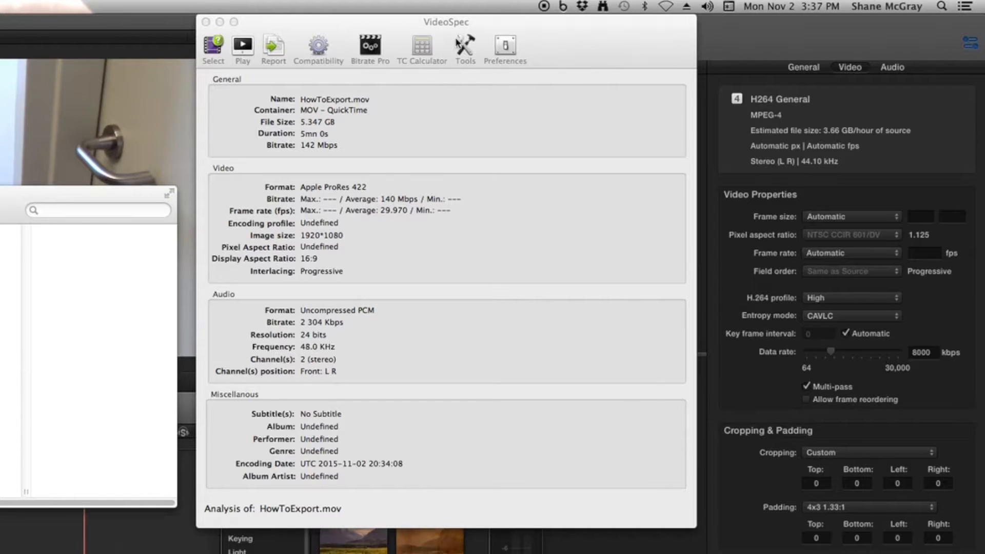
{"action": "left_click_drag", "start_coordinate": [470, 25], "coordinate": [464, 24]}
{"action": "left_click_drag", "start_coordinate": [579, 30], "coordinate": [583, 34]}
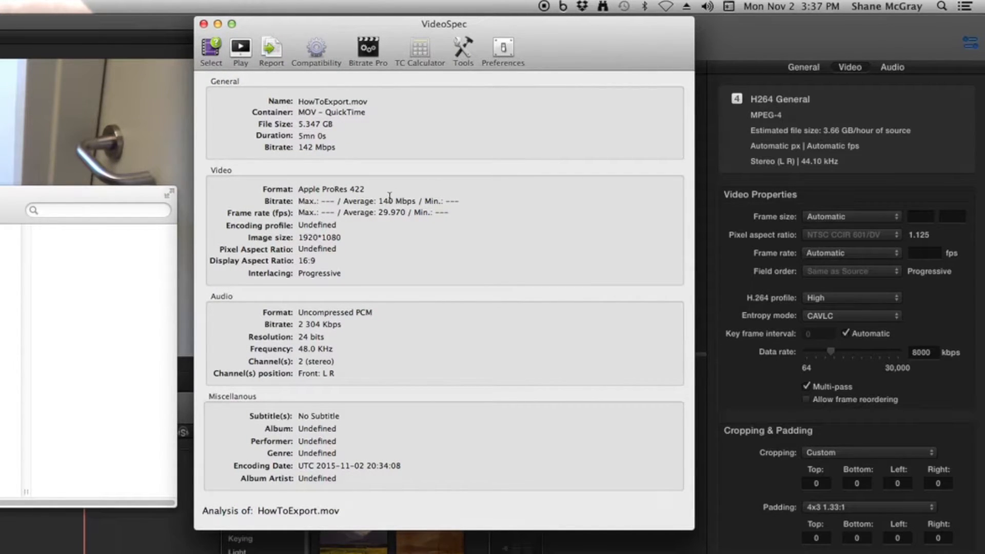
{"action": "left_click", "coordinate": [370, 188]}
{"action": "left_click_drag", "start_coordinate": [369, 187], "coordinate": [298, 188]}
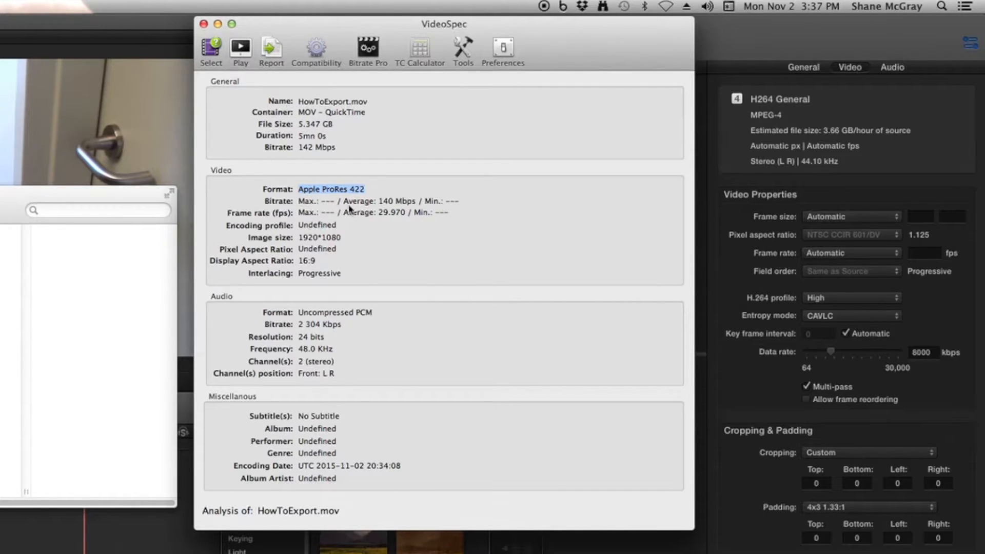
{"action": "left_click", "coordinate": [388, 201]}
{"action": "double_click", "coordinate": [389, 201]}
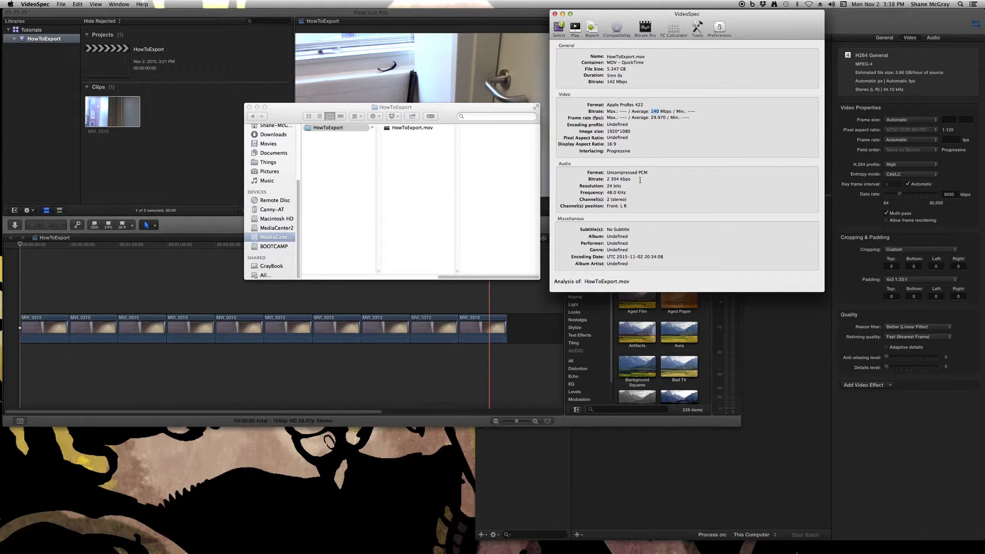
{"action": "left_click_drag", "start_coordinate": [570, 14], "coordinate": [568, 17]}
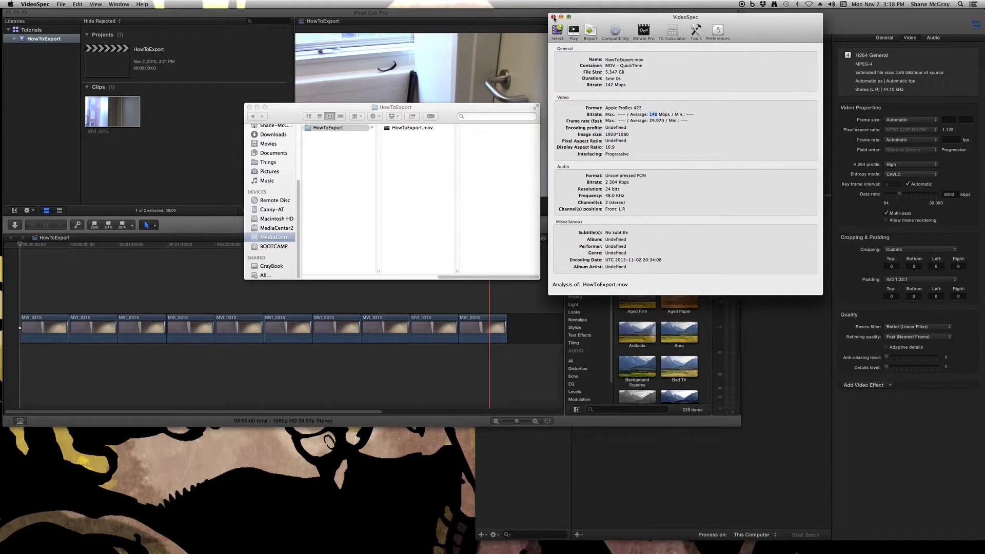
{"action": "left_click", "coordinate": [554, 18]}
Move the Finder window with the exported file out of the way and switch to Compressor.
{"action": "left_click_drag", "start_coordinate": [454, 115], "coordinate": [692, 111]}
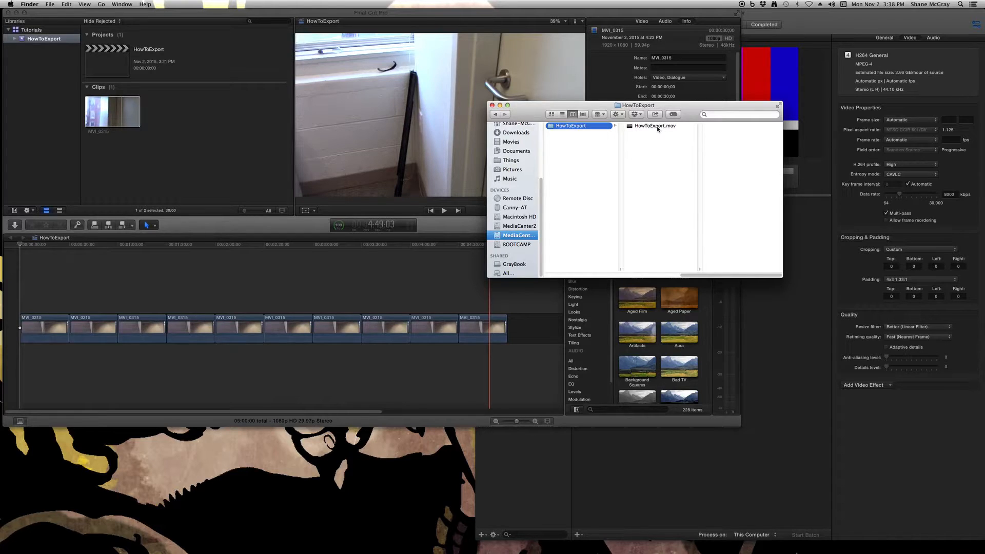
{"action": "left_click_drag", "start_coordinate": [692, 119], "coordinate": [710, 220]}
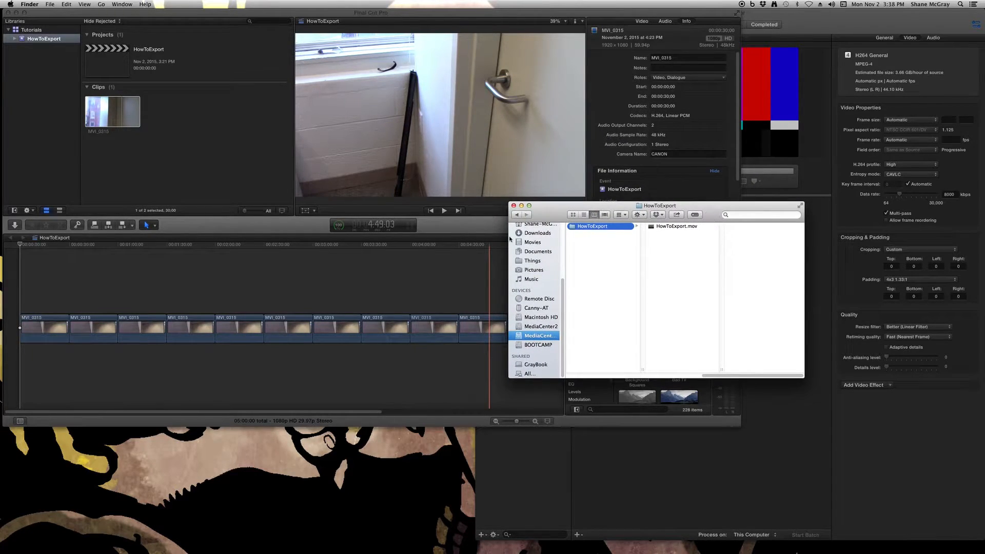
{"action": "left_click", "coordinate": [834, 34]}
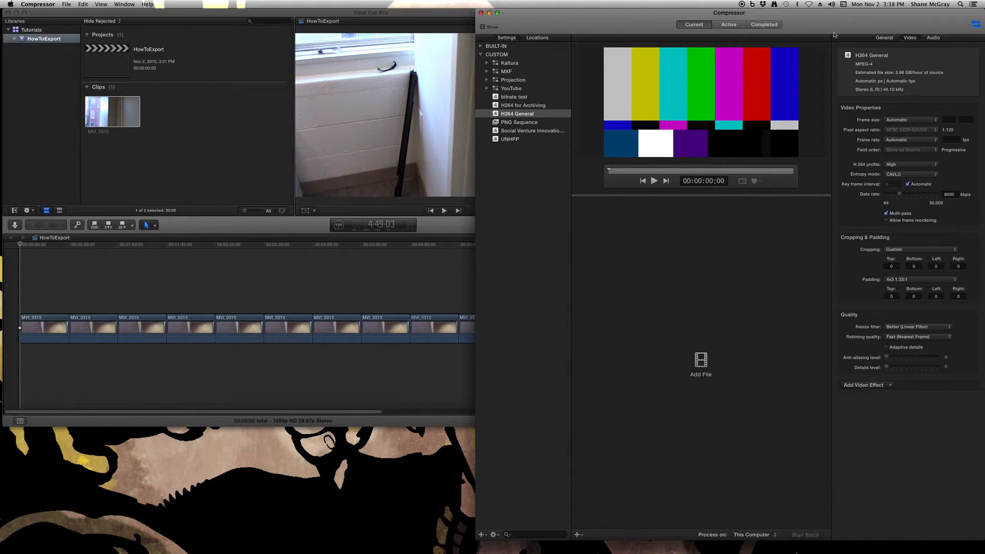
Switch back to Final Cut Pro, close the Background Tasks window and park the playhead at about 3:45 in the timeline.
{"action": "left_click", "coordinate": [333, 16]}
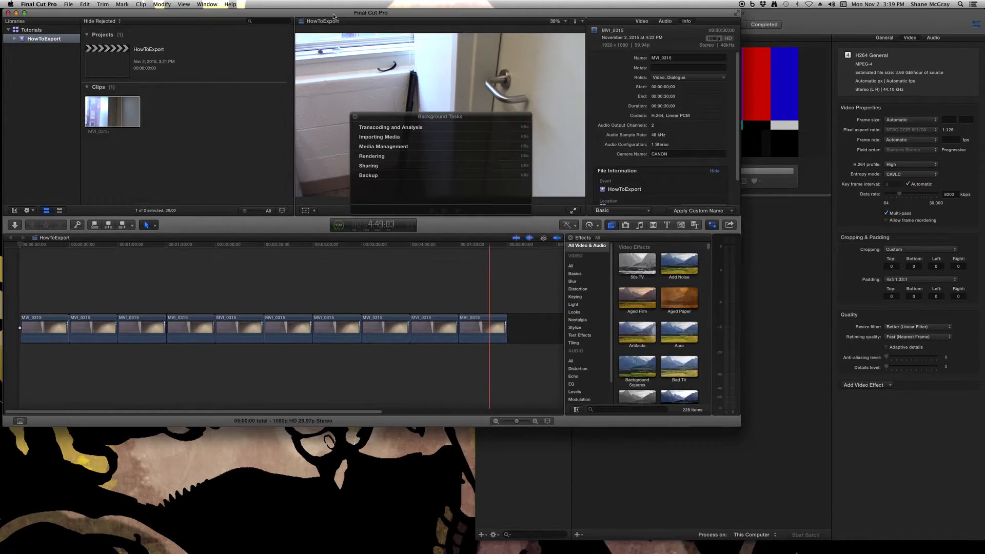
{"action": "left_click", "coordinate": [354, 116]}
{"action": "left_click", "coordinate": [428, 280]}
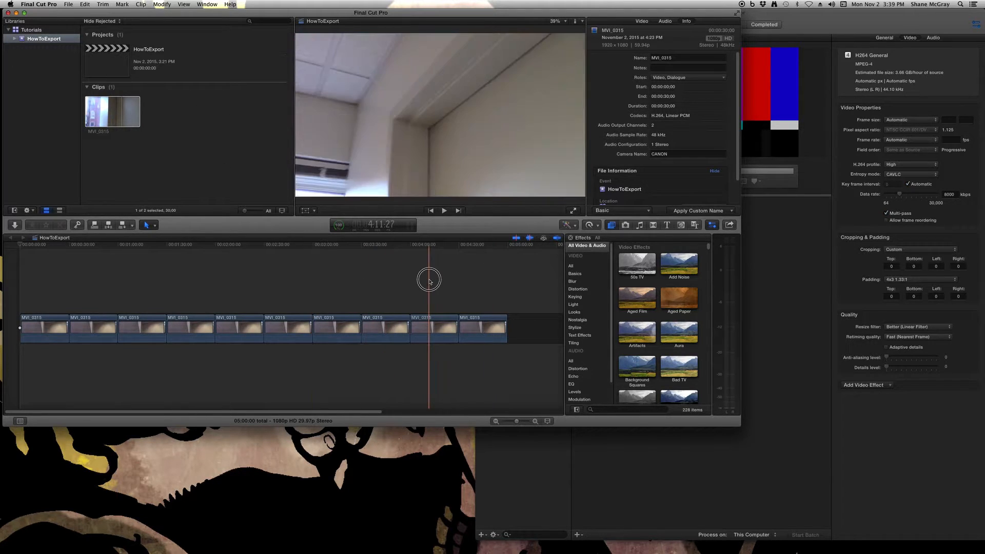
{"action": "left_click", "coordinate": [426, 247]}
{"action": "left_click_drag", "start_coordinate": [426, 247], "coordinate": [386, 254]}
{"action": "left_click", "coordinate": [428, 328]}
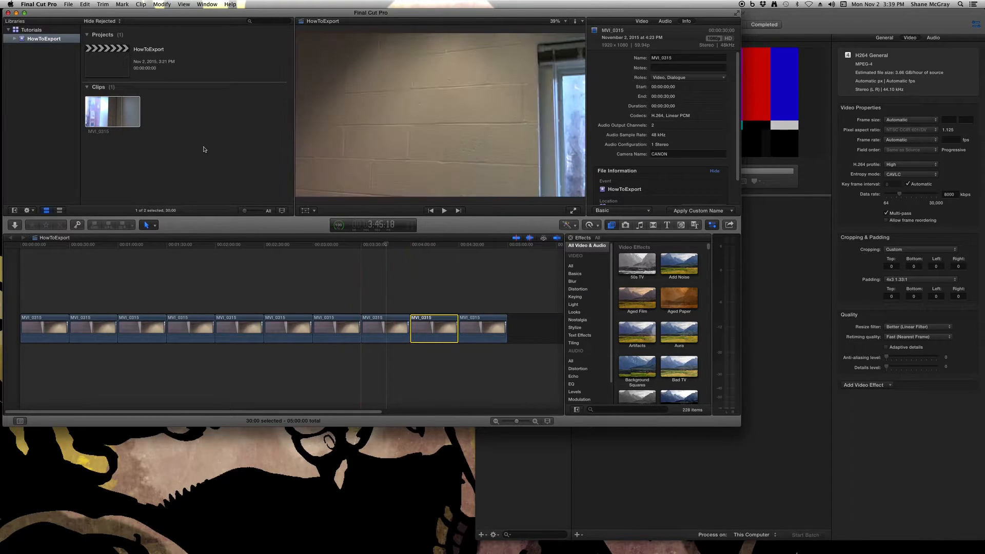
Select the HowToExport project in the browser and send it to Compressor.
{"action": "left_click", "coordinate": [110, 59]}
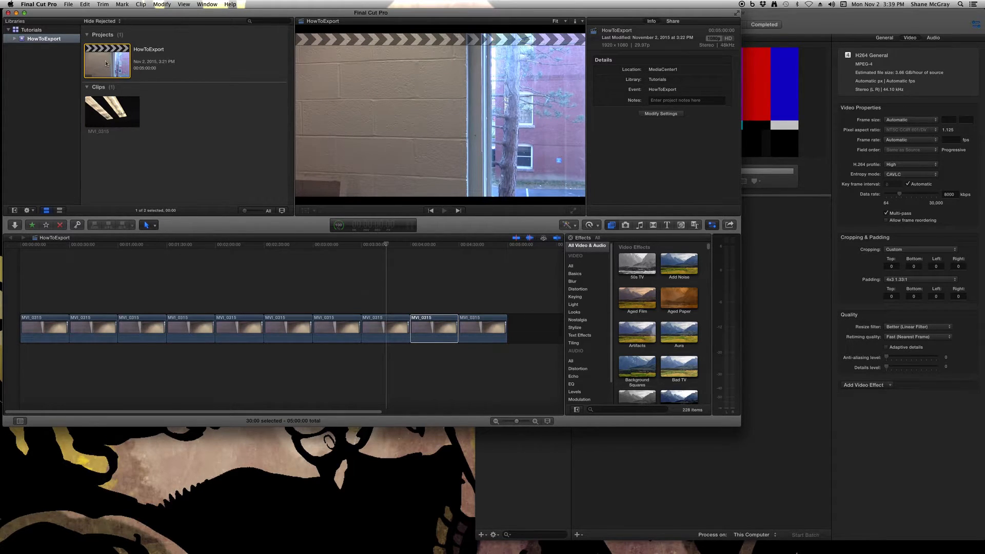
{"action": "left_click", "coordinate": [68, 5]}
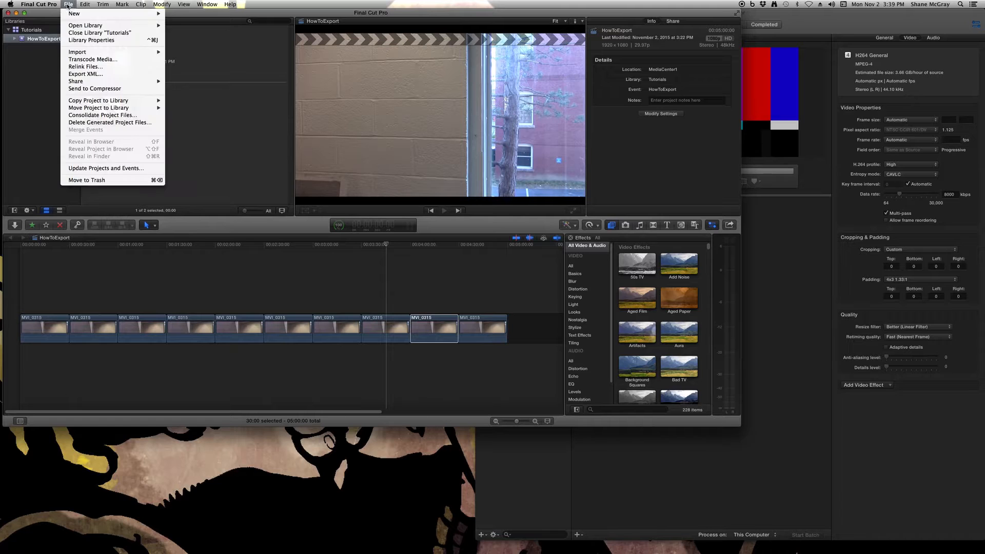
{"action": "left_click", "coordinate": [93, 89]}
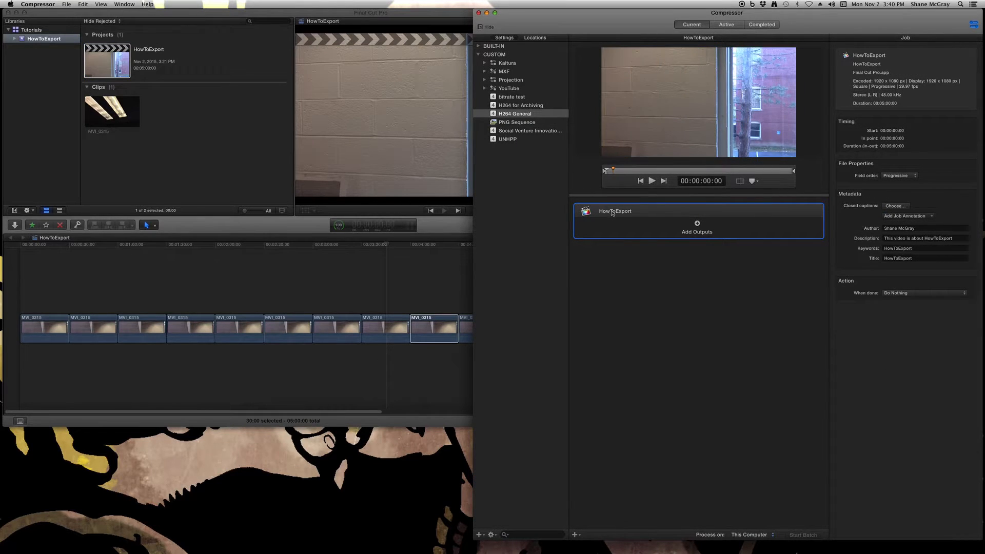
Hide and reshow the settings and locations pane, and do the same with the inspector pane.
{"action": "left_click", "coordinate": [481, 28]}
{"action": "left_click", "coordinate": [481, 27]}
{"action": "left_click", "coordinate": [481, 27]}
{"action": "left_click", "coordinate": [480, 28]}
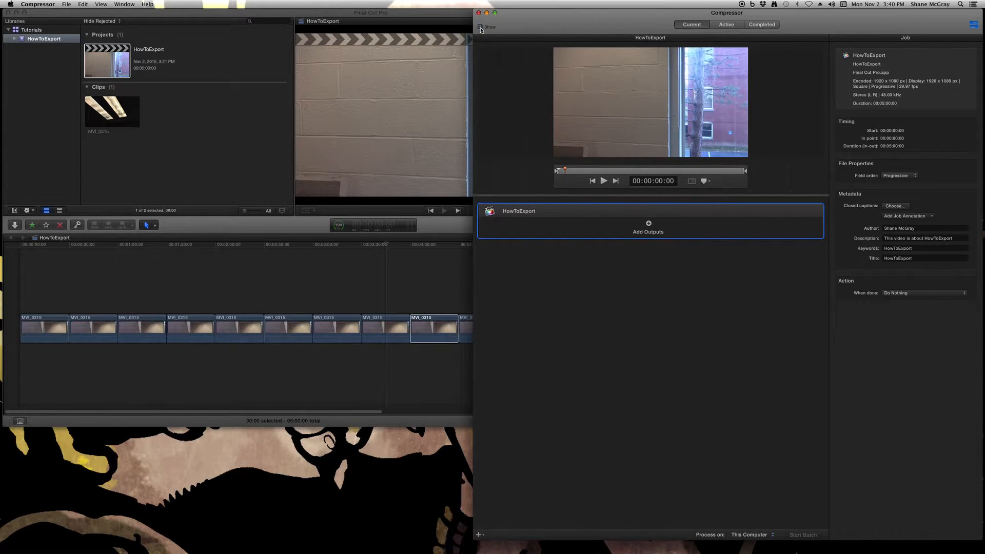
{"action": "left_click", "coordinate": [481, 27]}
{"action": "left_click", "coordinate": [974, 24]}
{"action": "left_click", "coordinate": [975, 24]}
{"action": "left_click", "coordinate": [974, 24]}
{"action": "left_click", "coordinate": [975, 24]}
{"action": "left_click", "coordinate": [974, 24]}
{"action": "left_click", "coordinate": [975, 25]}
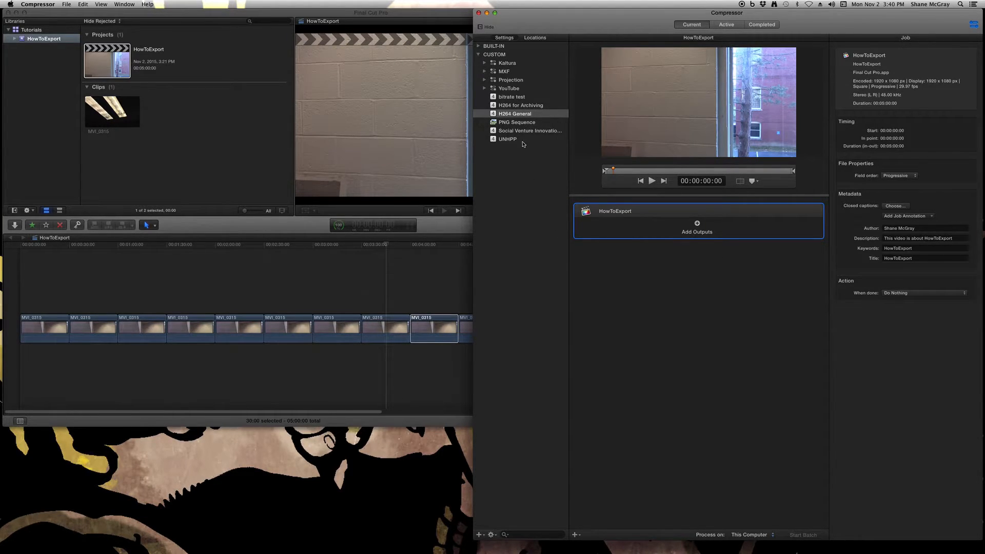
Create a custom MPEG-4 setting named demo with the description "setting for demo".
{"action": "left_click", "coordinate": [479, 535]}
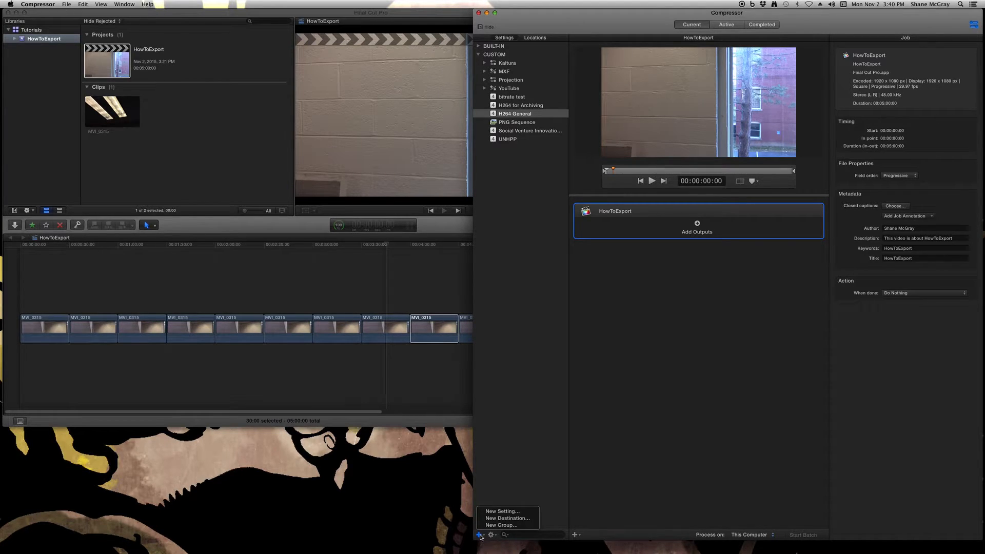
{"action": "left_click", "coordinate": [503, 512]}
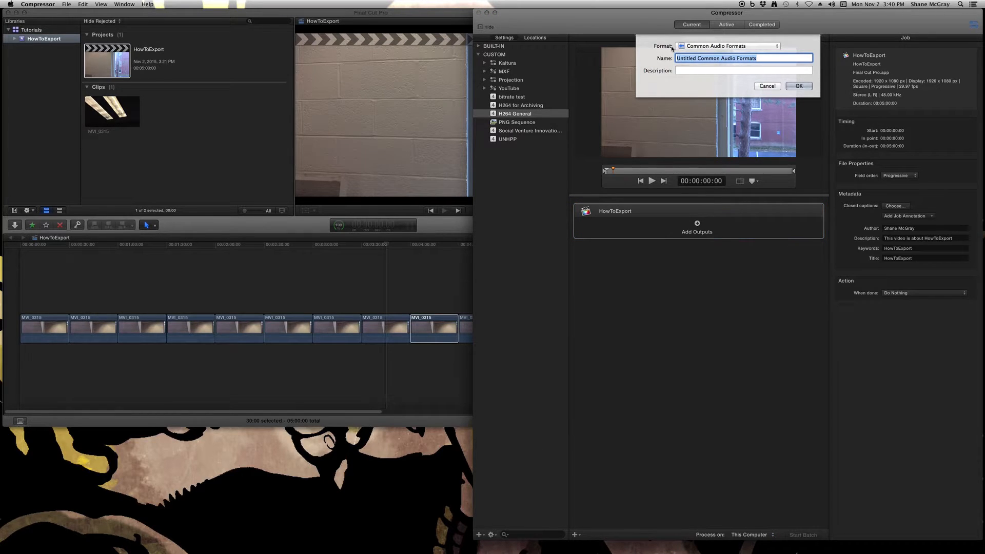
{"action": "left_click", "coordinate": [691, 47]}
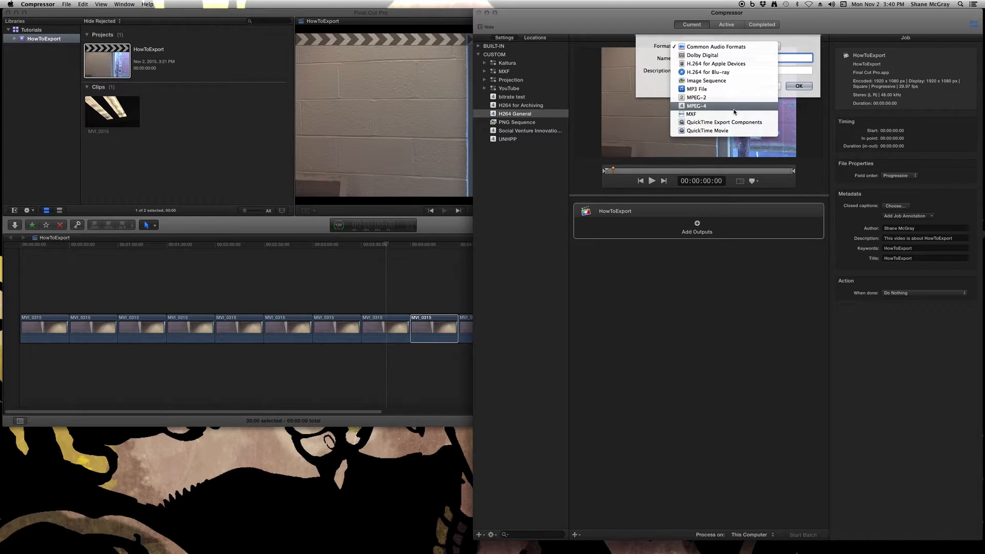
{"action": "left_click", "coordinate": [697, 106]}
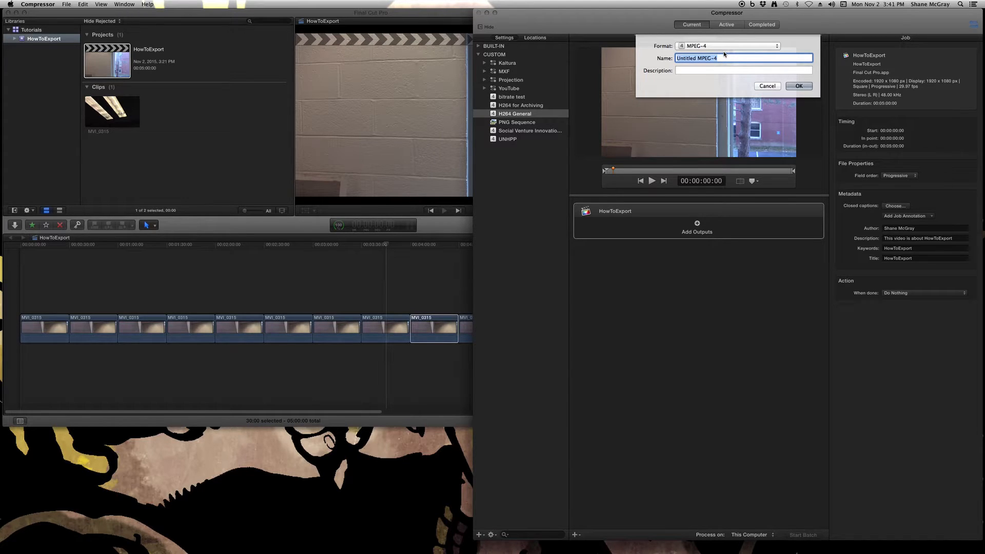
{"action": "type", "text": "demo"}
{"action": "key", "text": "Tab"}
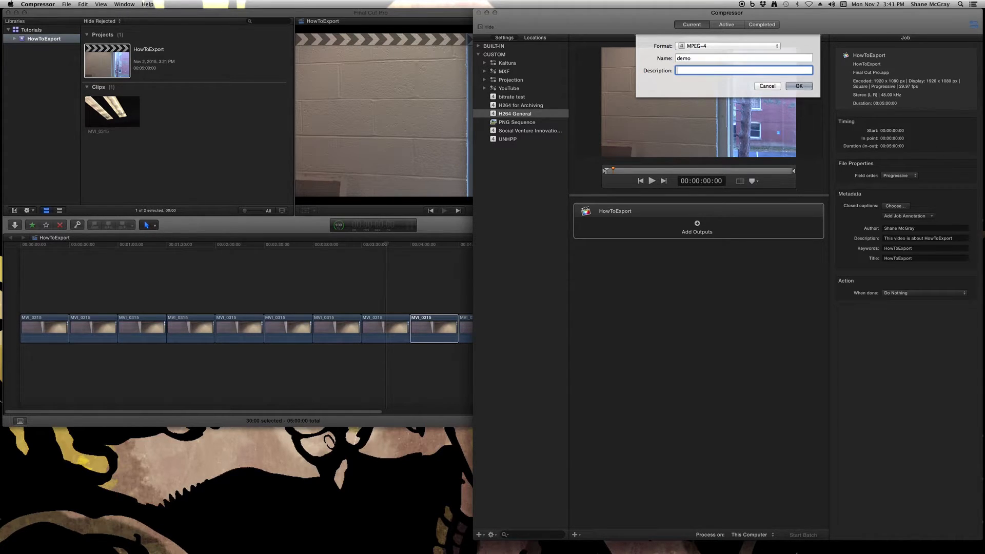
{"action": "type", "text": "setting for demo"}
{"action": "key", "text": "Return"}
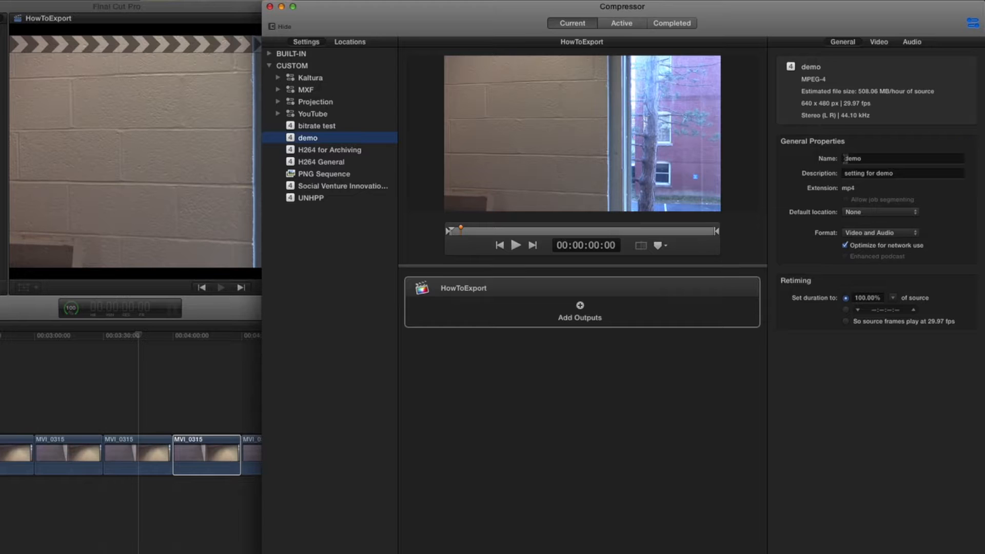
Set the default location of the demo setting to Desktop.
{"action": "left_click", "coordinate": [842, 43]}
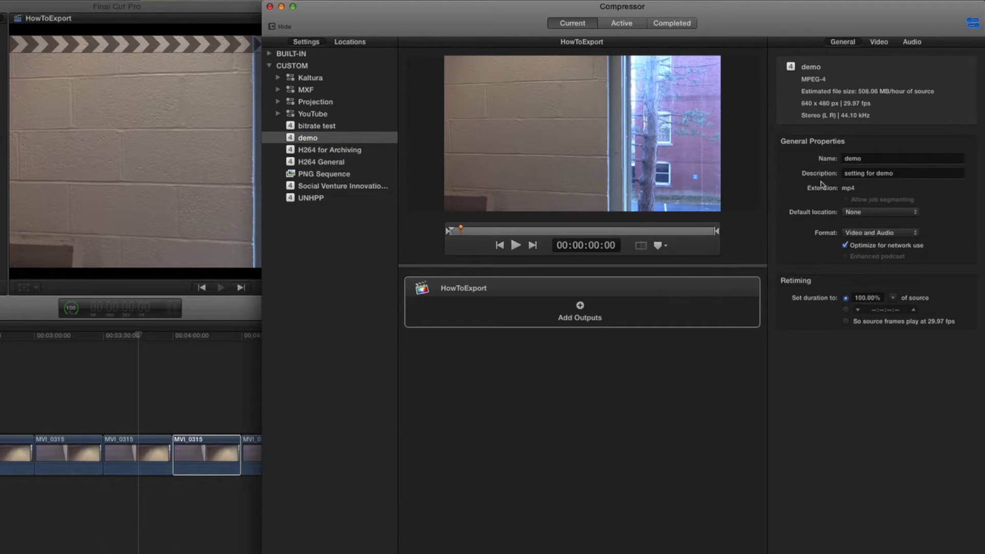
{"action": "left_click", "coordinate": [850, 213]}
{"action": "left_click", "coordinate": [851, 226]}
Set both the frame size and the frame rate of the demo setting's video to Automatic.
{"action": "left_click", "coordinate": [879, 44]}
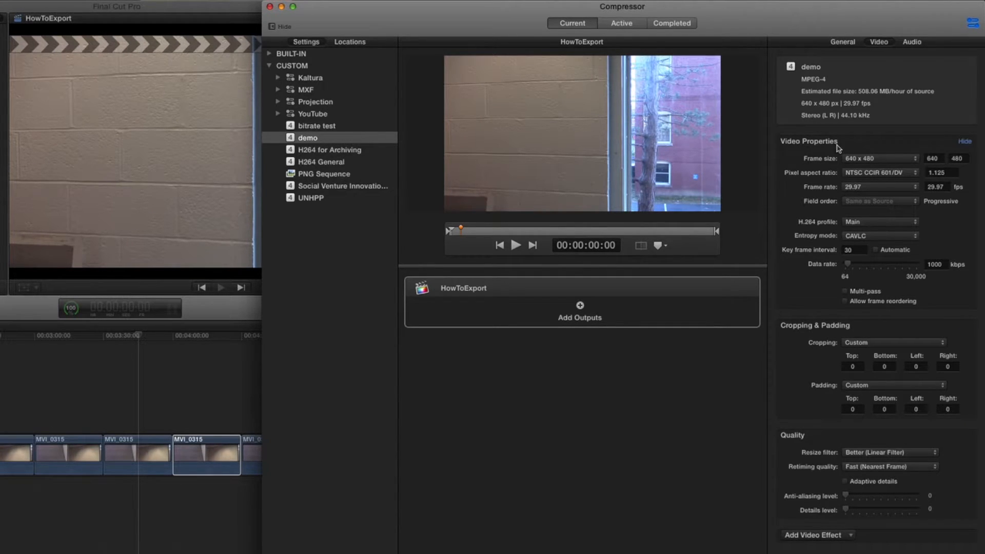
{"action": "left_click", "coordinate": [858, 160]}
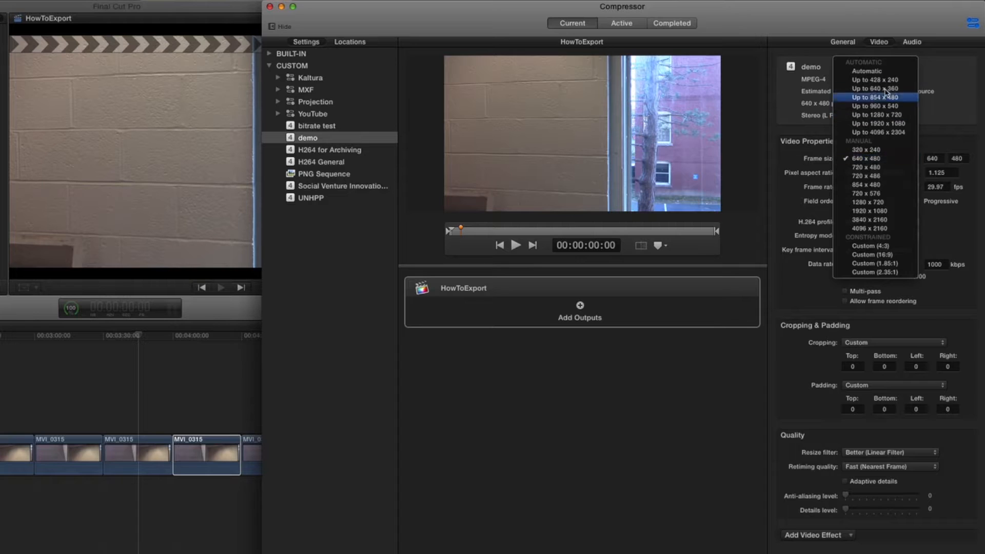
{"action": "left_click", "coordinate": [879, 72]}
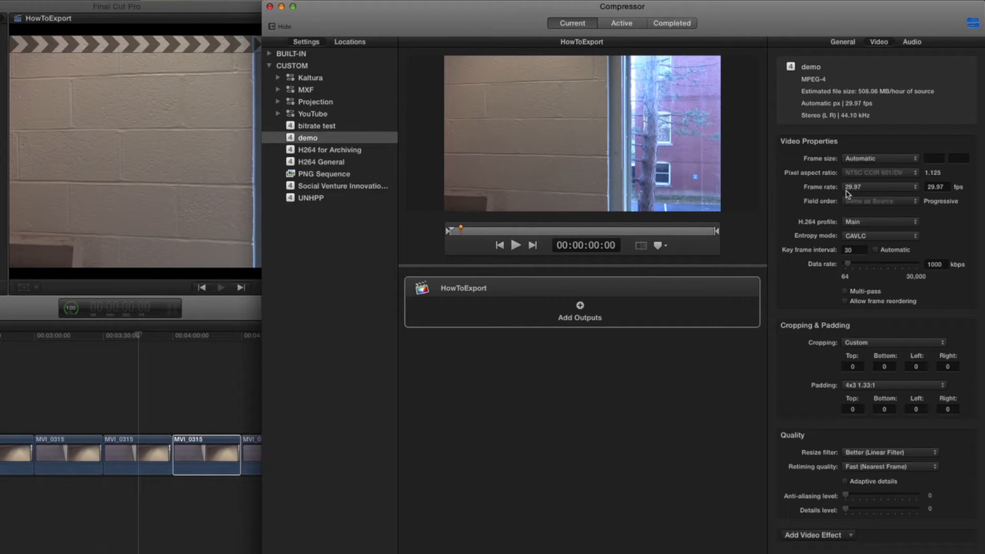
{"action": "left_click", "coordinate": [848, 194]}
{"action": "left_click", "coordinate": [855, 137]}
Set the H.264 profile of the demo setting to High.
{"action": "left_click", "coordinate": [850, 225]}
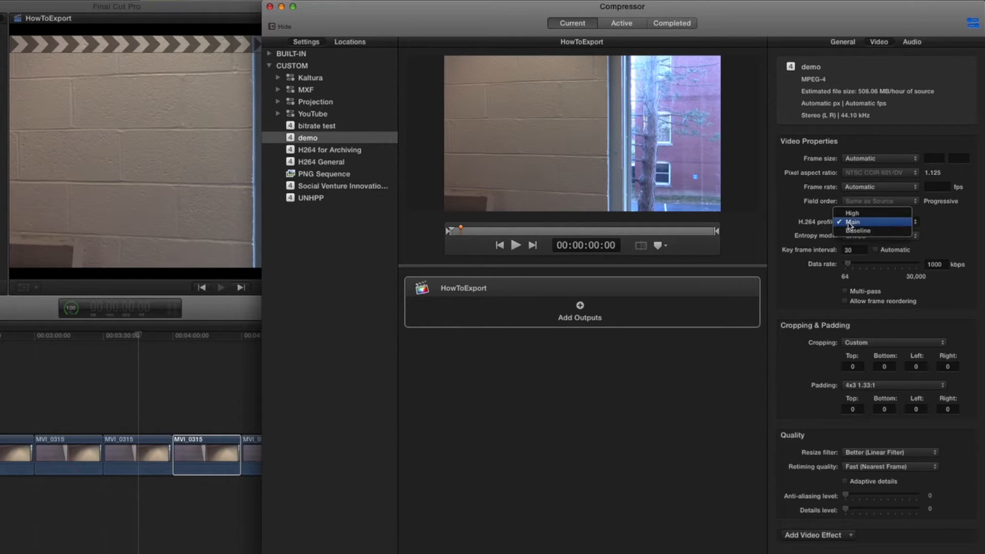
{"action": "left_click", "coordinate": [867, 214]}
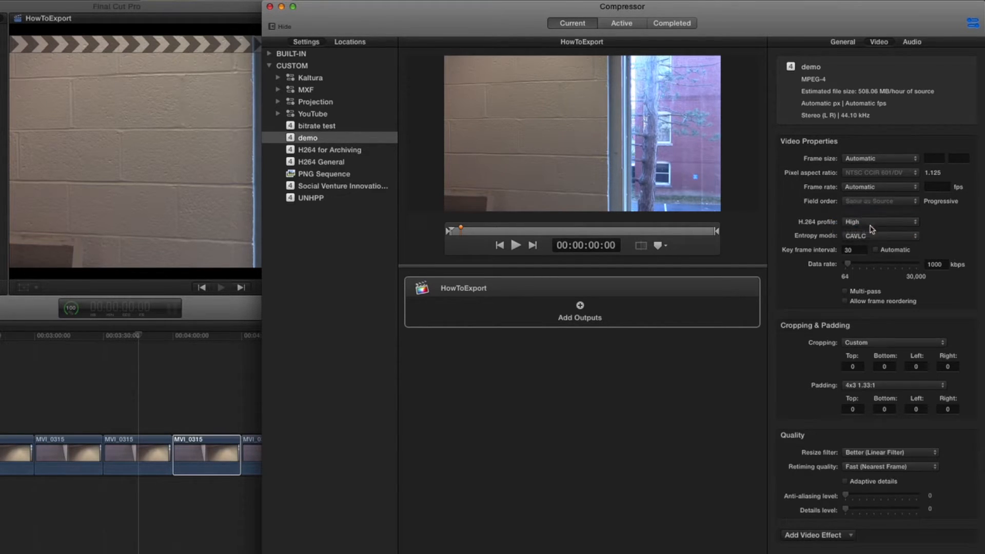
{"action": "left_click", "coordinate": [870, 224]}
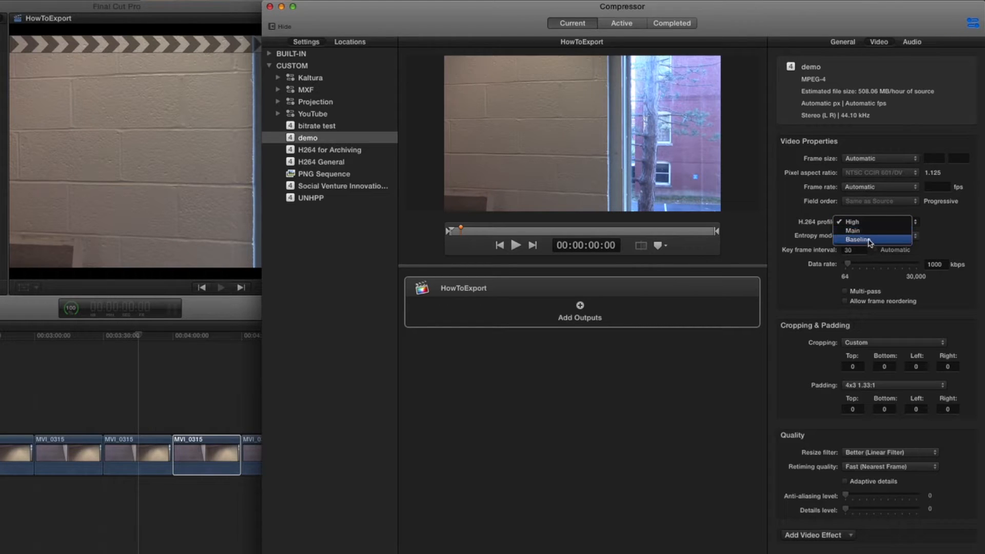
{"action": "left_click", "coordinate": [916, 228]}
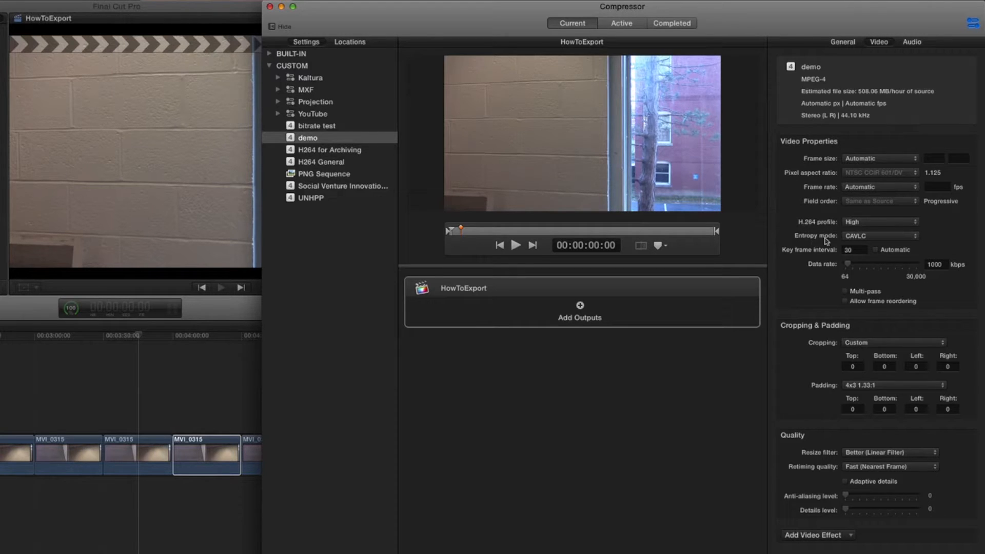
Check the available entropy modes and keep CAVLC.
{"action": "left_click", "coordinate": [875, 236]}
{"action": "left_click", "coordinate": [868, 237]}
{"action": "left_click", "coordinate": [867, 240]}
{"action": "left_click", "coordinate": [863, 238]}
{"action": "left_click", "coordinate": [864, 238]}
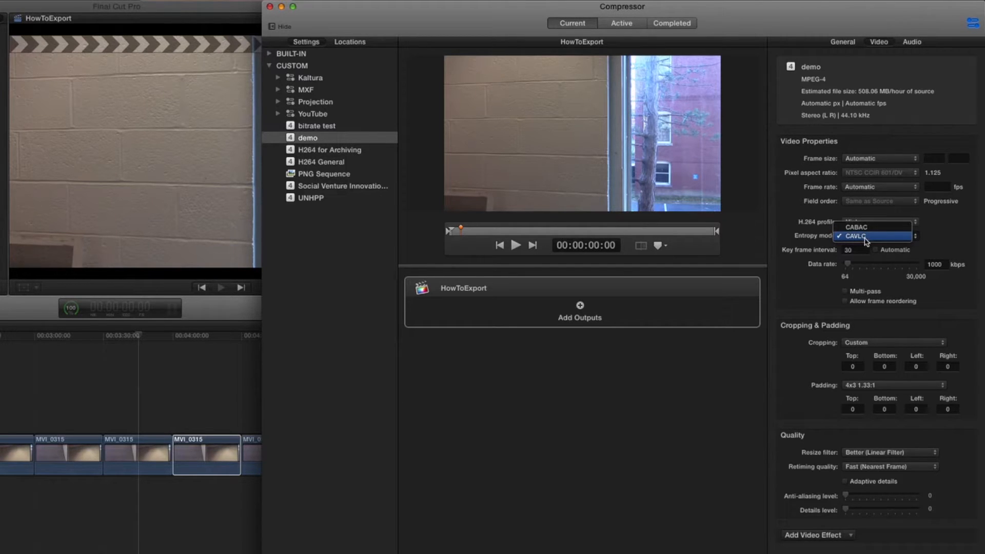
{"action": "left_click", "coordinate": [923, 238]}
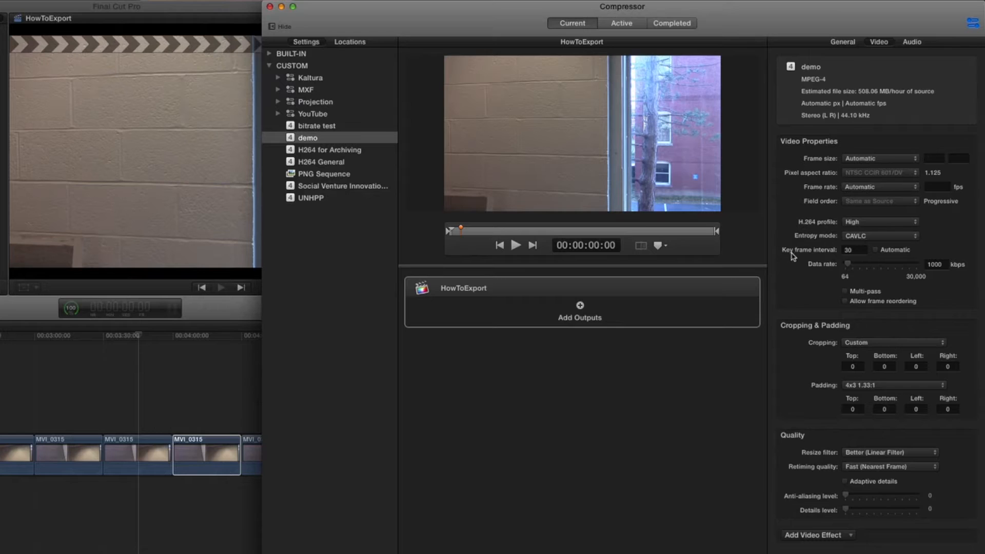
Make the key frame interval automatic and set the video data rate to 8000 kbps.
{"action": "left_click", "coordinate": [876, 251]}
{"action": "left_click", "coordinate": [942, 264]}
{"action": "type", "text": "140000"}
{"action": "left_click_drag", "start_coordinate": [935, 267], "coordinate": [922, 252]}
{"action": "type", "text": "8000"}
{"action": "key", "text": "Tab"}
{"action": "double_click", "coordinate": [945, 266]}
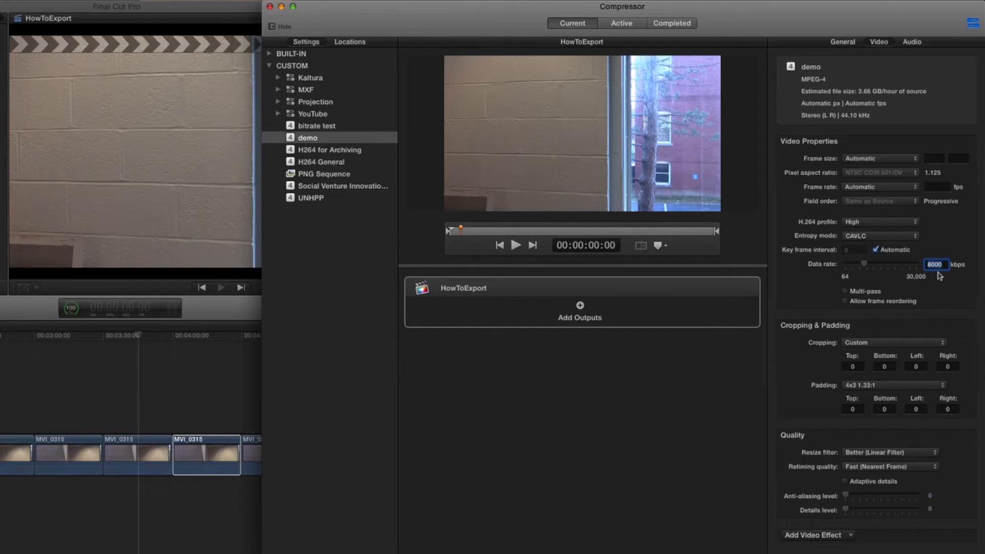
Turn on multi-pass encoding for the video and set the audio sample rate to 48 kHz.
{"action": "left_click", "coordinate": [846, 291]}
{"action": "left_click", "coordinate": [892, 43]}
{"action": "left_click", "coordinate": [911, 44]}
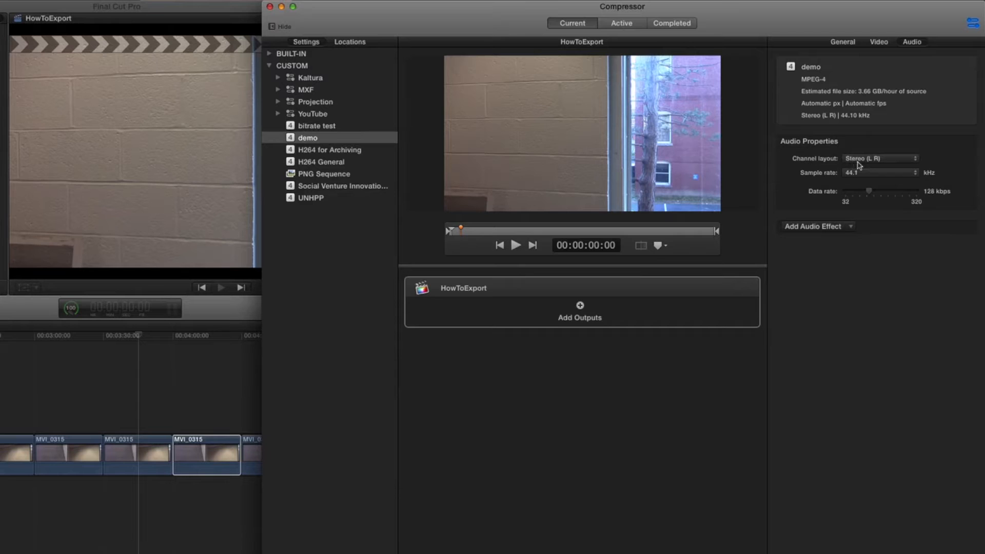
{"action": "left_click", "coordinate": [853, 172]}
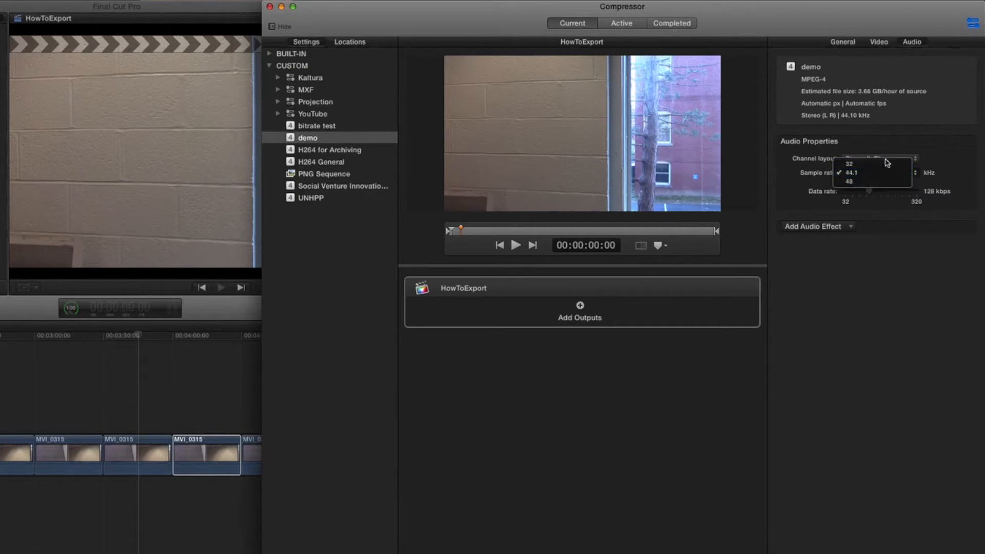
{"action": "left_click", "coordinate": [872, 183]}
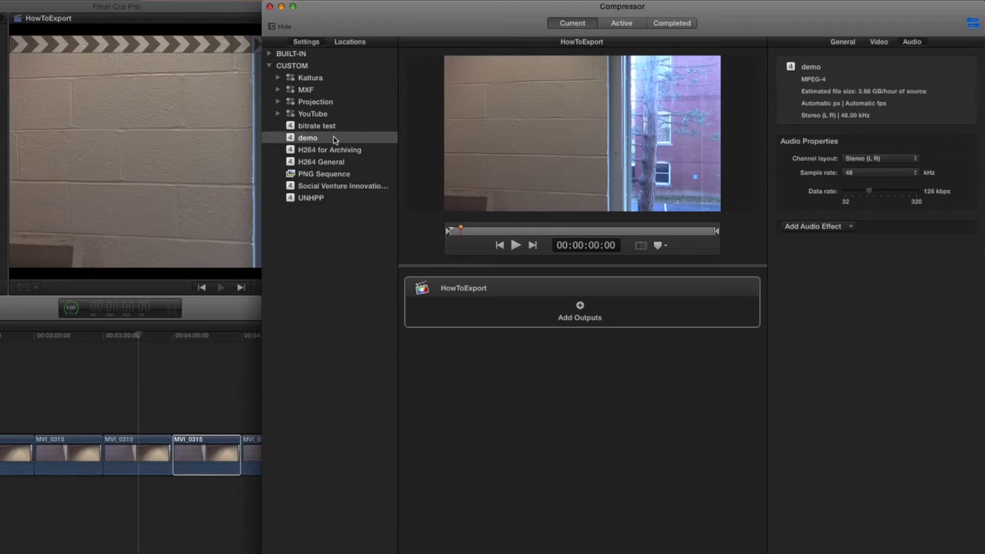
Apply the demo setting to the HowToExport job as its output.
{"action": "left_click", "coordinate": [463, 317]}
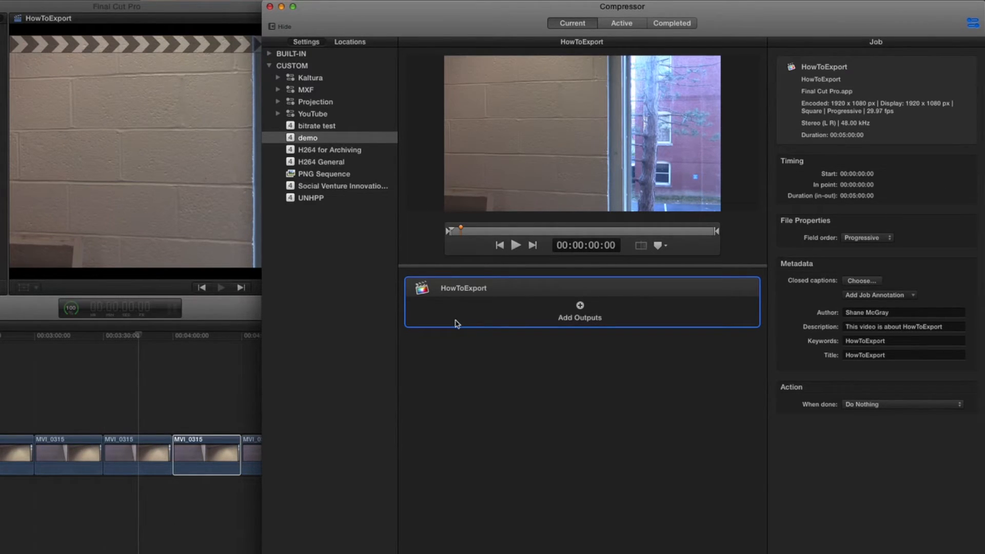
{"action": "left_click_drag", "start_coordinate": [300, 143], "coordinate": [460, 297]}
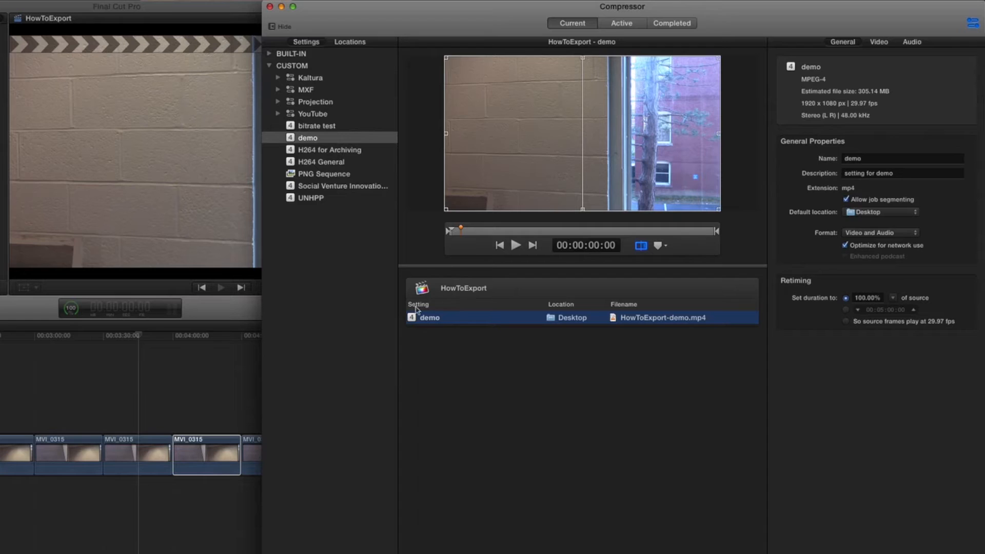
Look at the location choices and the editable file name of the demo output, leaving both as they are.
{"action": "mouse_move", "coordinate": [438, 323]}
{"action": "right_click", "coordinate": [565, 321]}
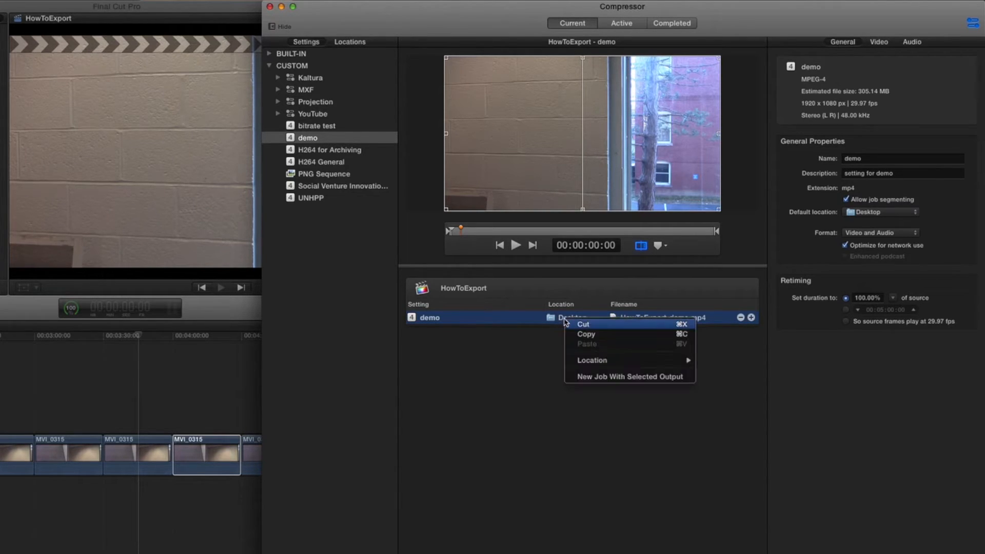
{"action": "mouse_move", "coordinate": [619, 361]}
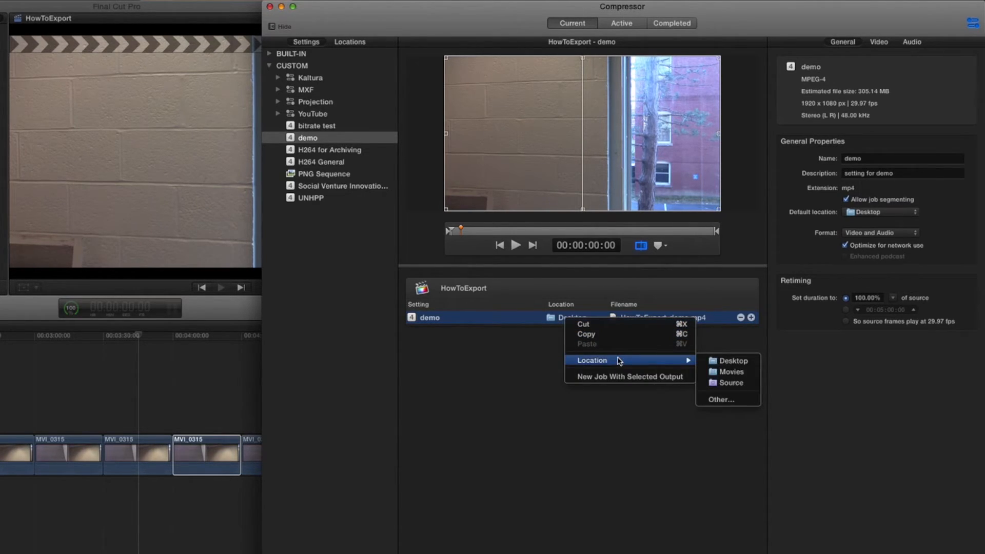
{"action": "left_click", "coordinate": [534, 372]}
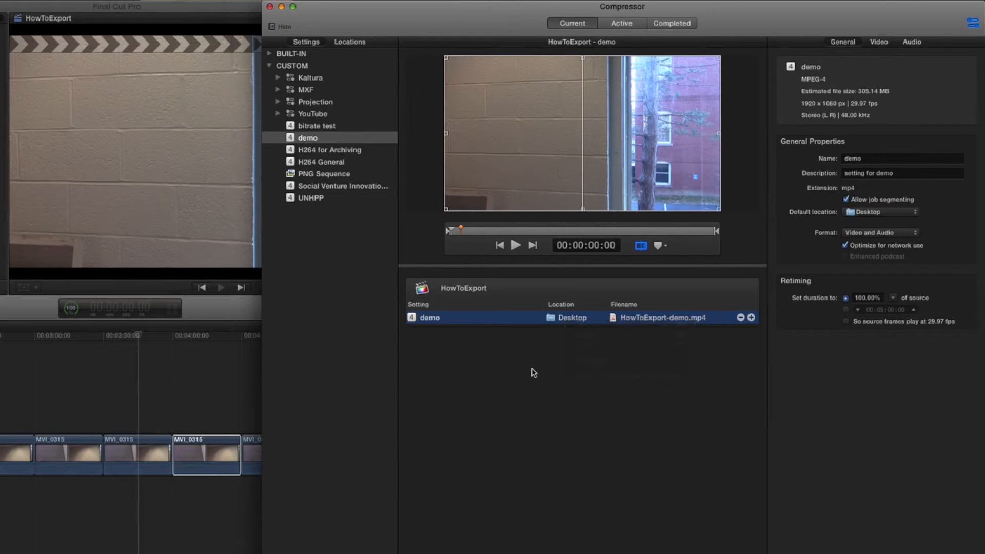
{"action": "double_click", "coordinate": [687, 319]}
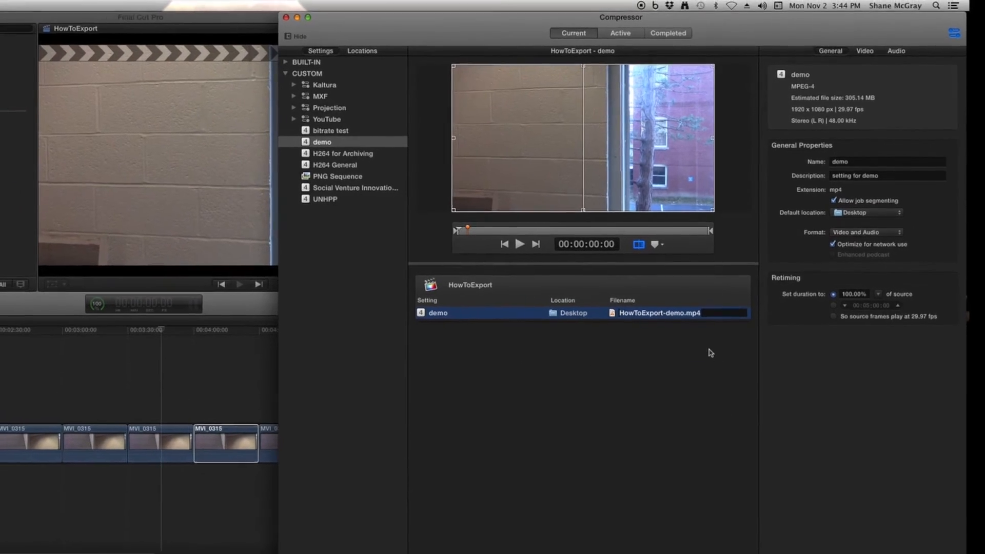
{"action": "left_click", "coordinate": [713, 357]}
{"action": "left_click", "coordinate": [713, 270]}
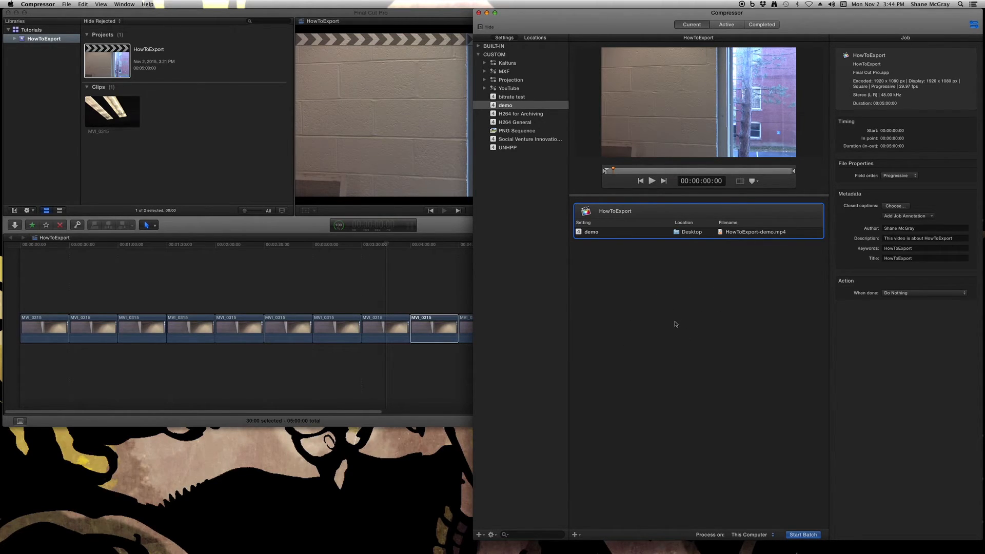
Start the batch and inspect the HowToExport batch and its job among the active encodes.
{"action": "left_click", "coordinate": [675, 324]}
{"action": "left_click", "coordinate": [806, 535]}
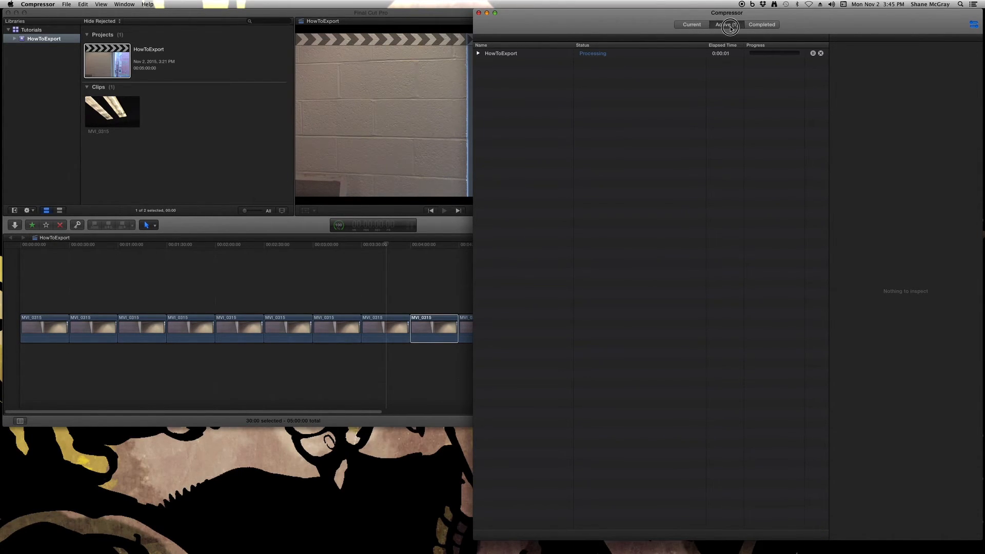
{"action": "left_click", "coordinate": [515, 56]}
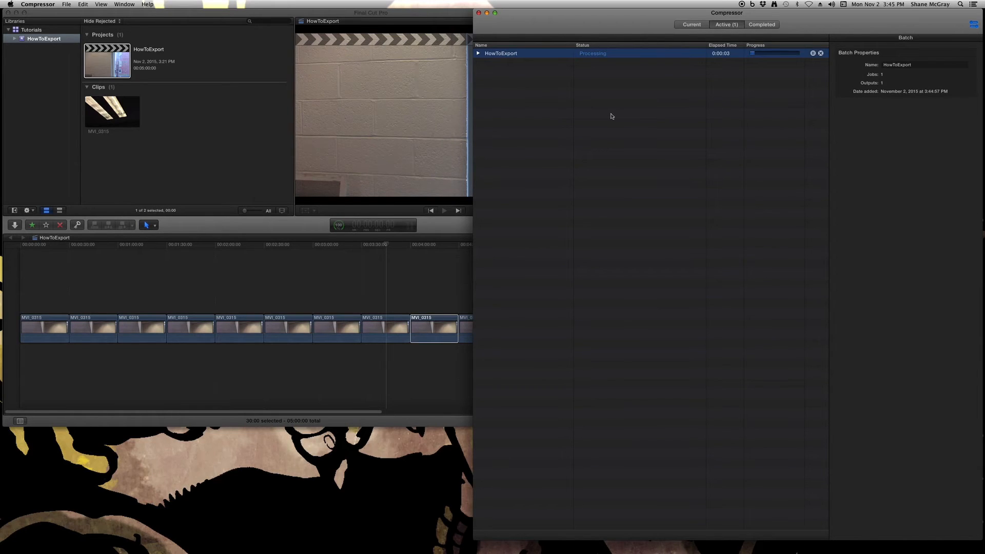
{"action": "left_click", "coordinate": [478, 53]}
{"action": "left_click", "coordinate": [506, 64]}
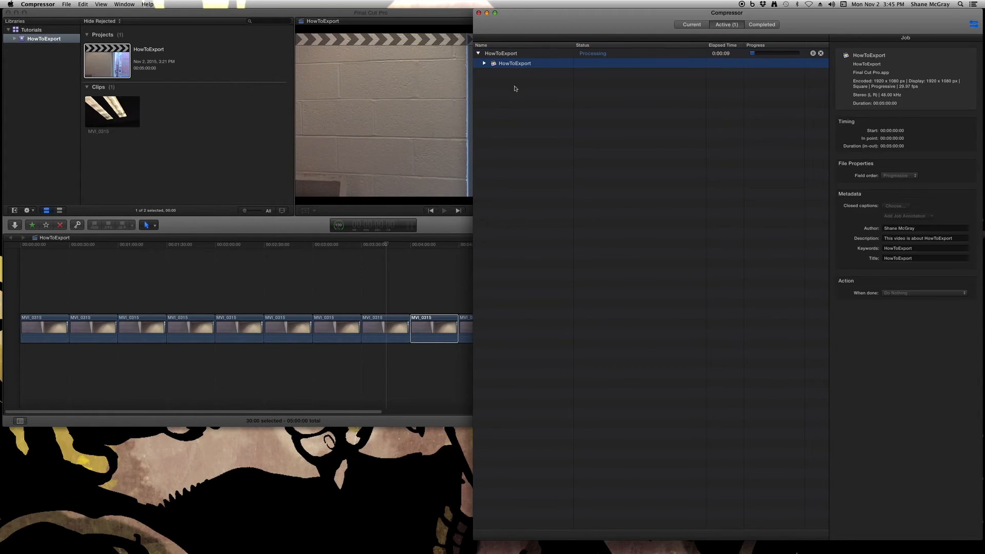
{"action": "left_click", "coordinate": [645, 57]}
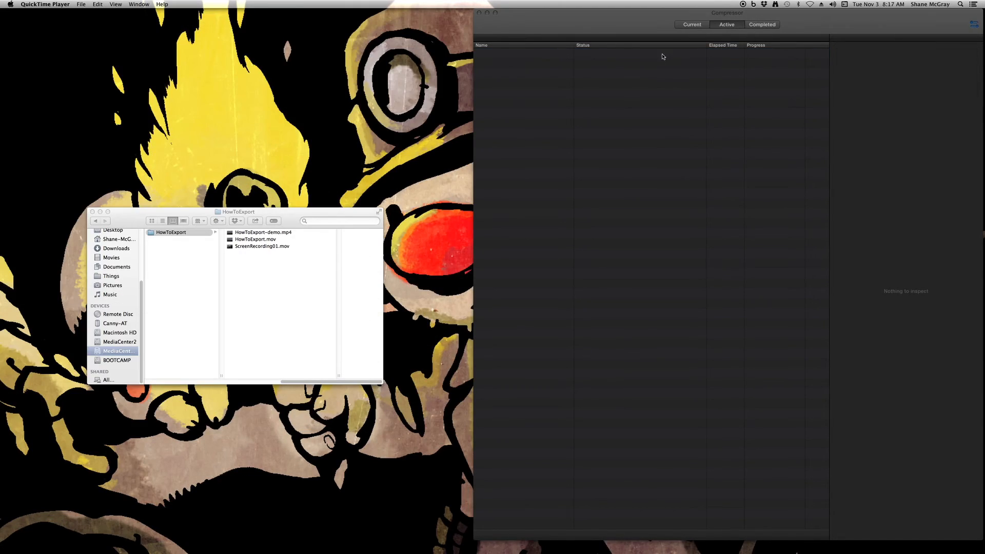
Bring Compressor forward, switch to Finder and move the window with the HowToExport folder higher on the desktop.
{"action": "left_click", "coordinate": [732, 20]}
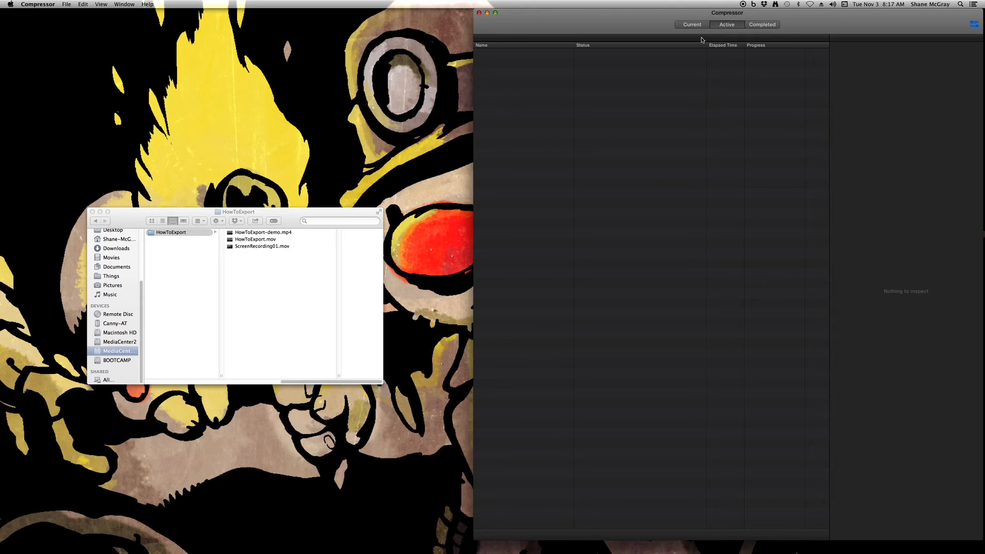
{"action": "left_click_drag", "start_coordinate": [318, 212], "coordinate": [390, 53]}
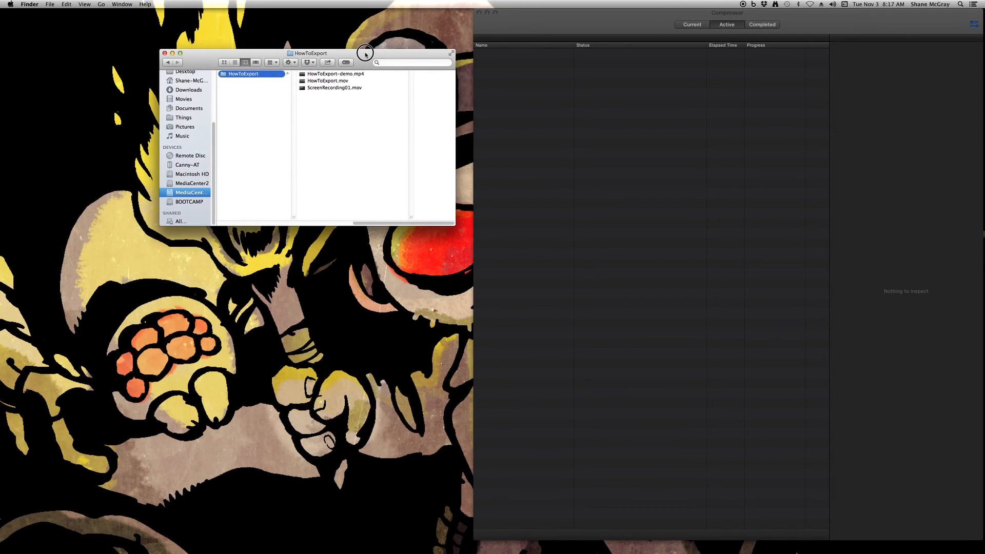
Open HowToExport-demo.mp4 from the HowToExport folder in VideoSpec and move the analysis window below the Finder window.
{"action": "left_click", "coordinate": [332, 76]}
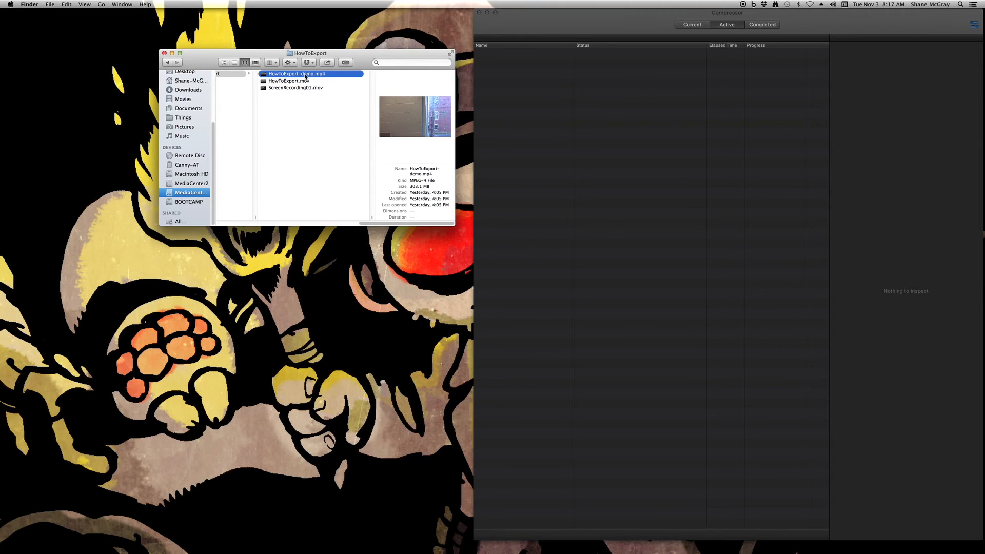
{"action": "right_click", "coordinate": [305, 77]}
{"action": "mouse_move", "coordinate": [359, 85]}
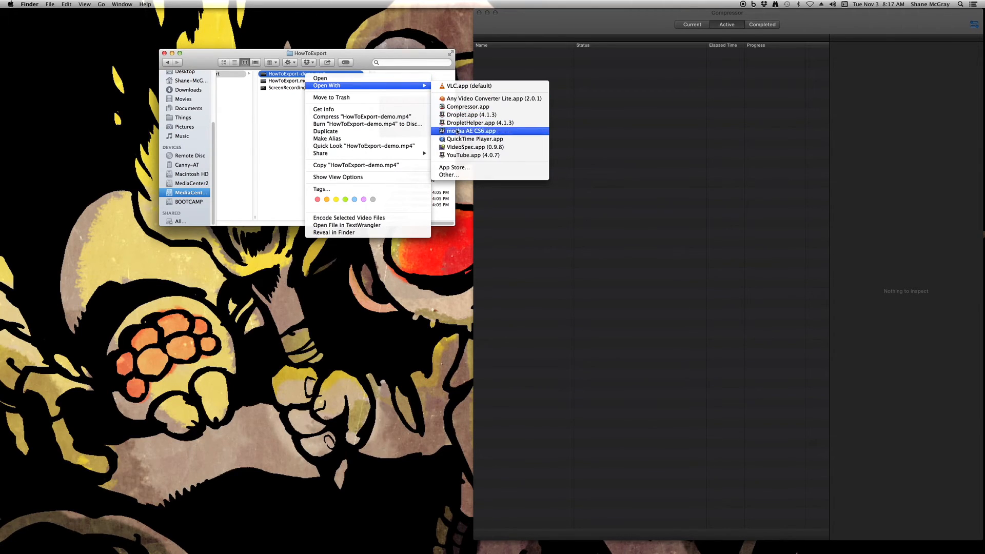
{"action": "left_click", "coordinate": [465, 147]}
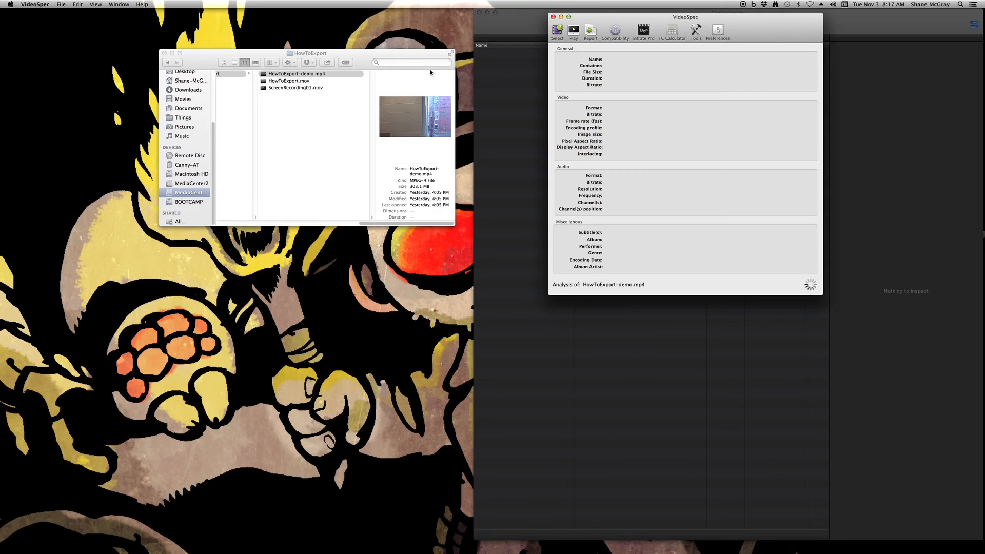
{"action": "left_click_drag", "start_coordinate": [775, 19], "coordinate": [398, 207]}
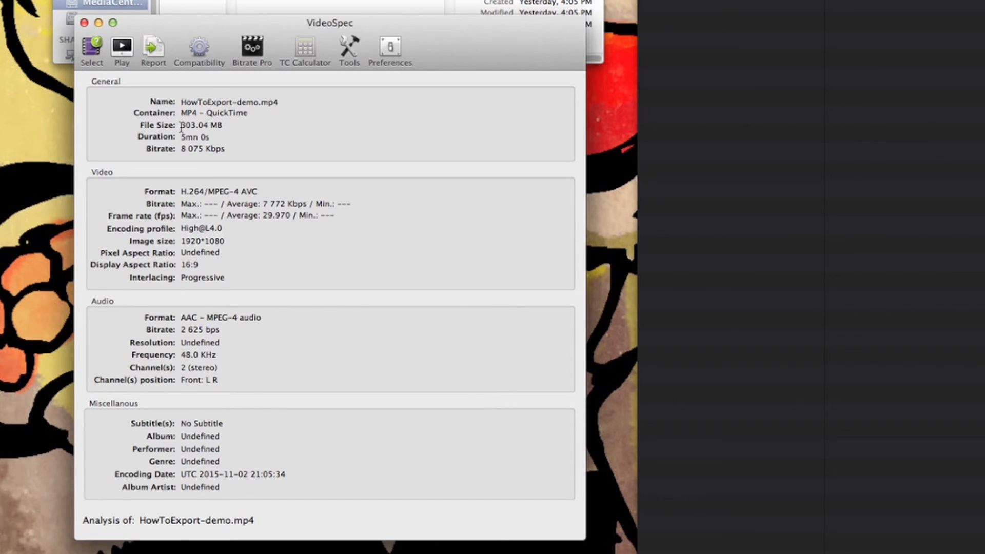
Check the video format and average video bitrate of HowToExport-demo.mp4, then close the VideoSpec analysis.
{"action": "left_click_drag", "start_coordinate": [181, 193], "coordinate": [208, 192]}
{"action": "left_click_drag", "start_coordinate": [263, 204], "coordinate": [294, 204]}
{"action": "left_click_drag", "start_coordinate": [501, 22], "coordinate": [524, 89]}
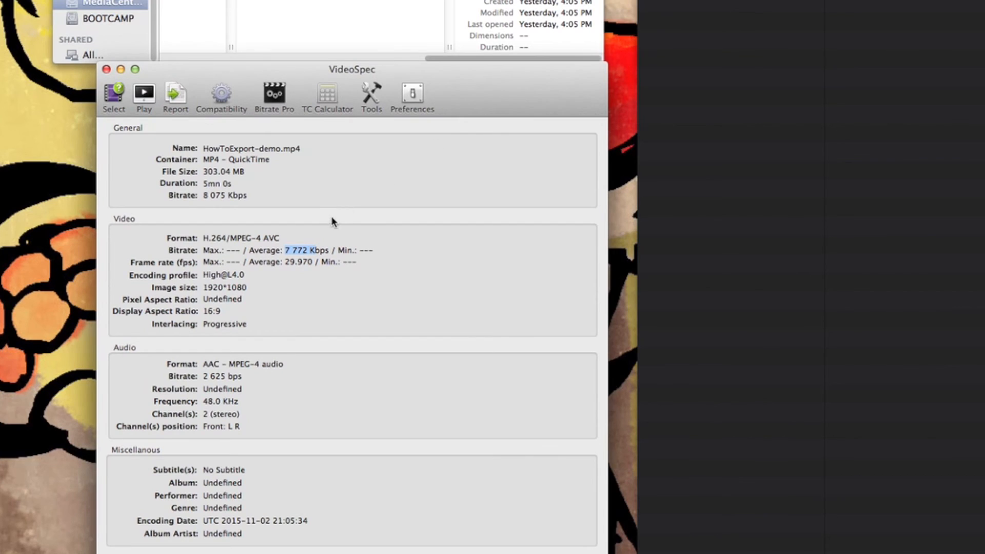
{"action": "left_click", "coordinate": [106, 70]}
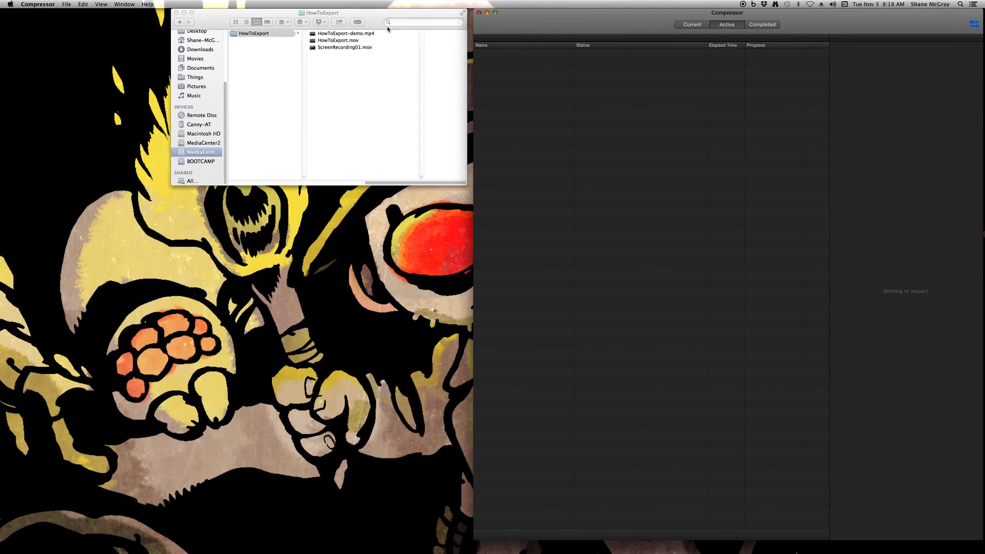
Return to the current batch in Compressor and display the properties of the custom demo setting.
{"action": "left_click", "coordinate": [697, 26]}
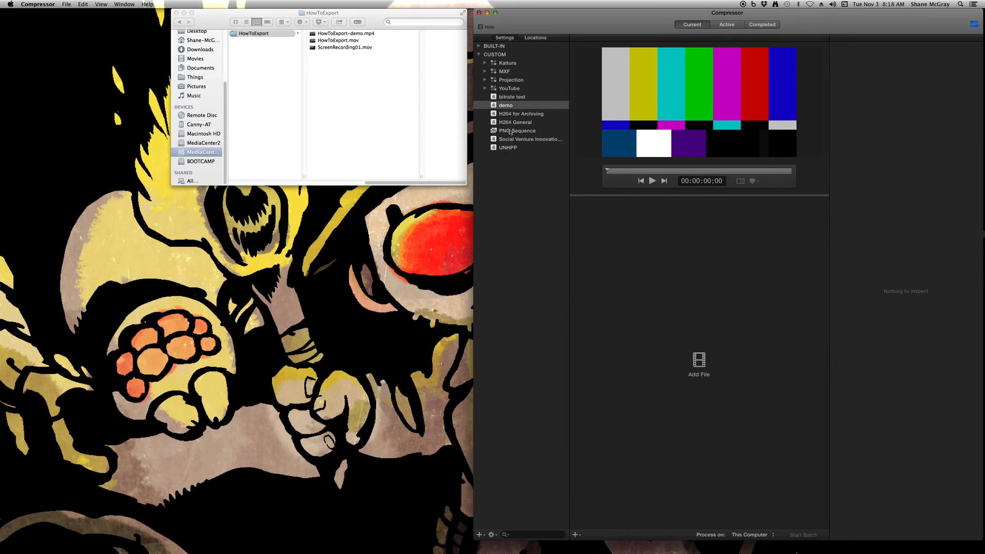
{"action": "left_click", "coordinate": [506, 106]}
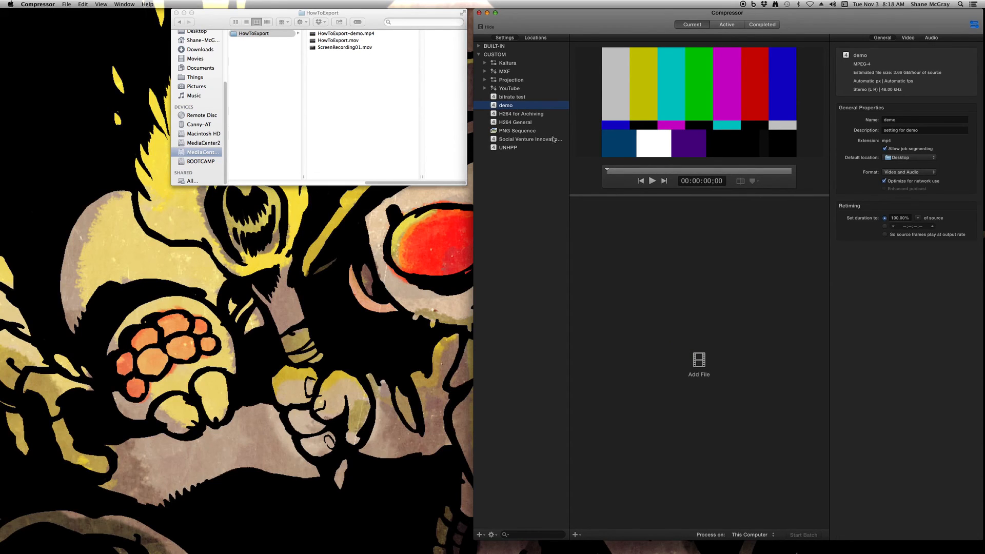
{"action": "left_click_drag", "start_coordinate": [562, 27], "coordinate": [559, 27]}
{"action": "left_click", "coordinate": [634, 22]}
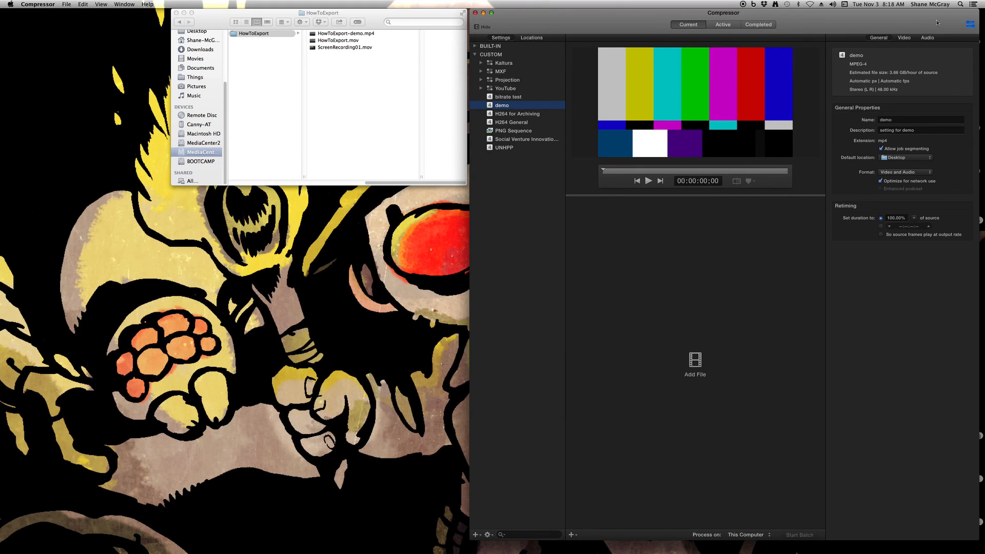
{"action": "left_click_drag", "start_coordinate": [977, 15], "coordinate": [976, 14]}
{"action": "left_click", "coordinate": [572, 20]}
{"action": "left_click_drag", "start_coordinate": [571, 20], "coordinate": [574, 20]}
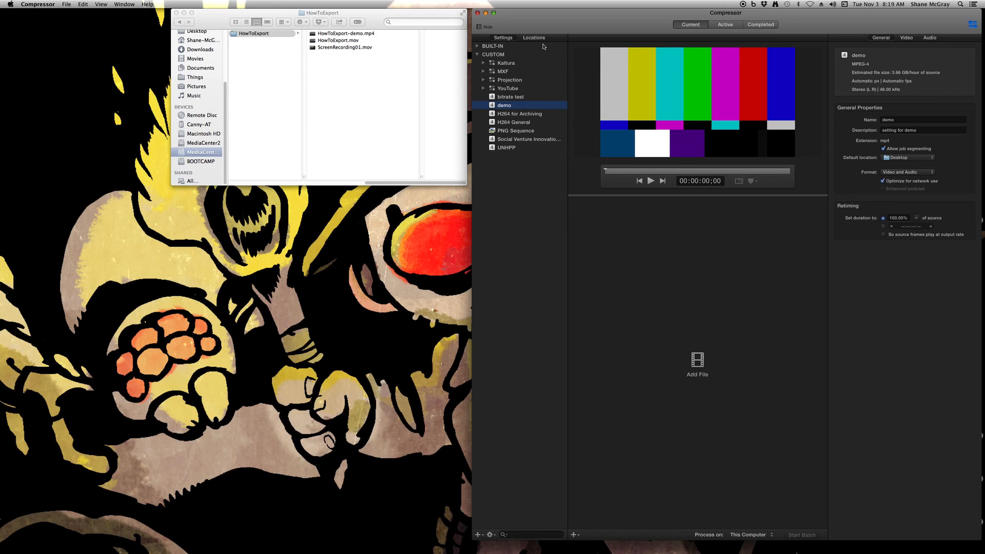
{"action": "left_click_drag", "start_coordinate": [549, 32], "coordinate": [546, 30]}
{"action": "left_click_drag", "start_coordinate": [797, 16], "coordinate": [799, 16]}
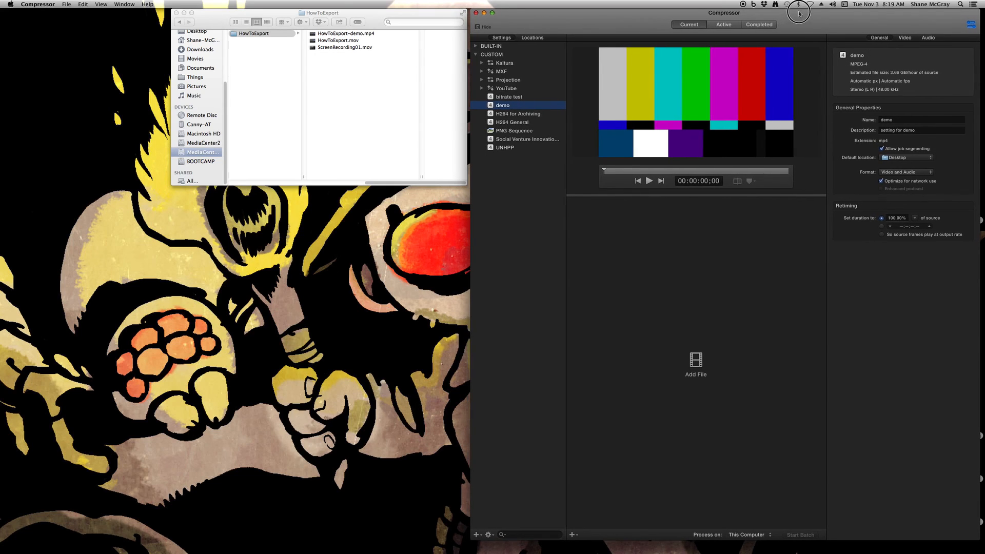
{"action": "left_click_drag", "start_coordinate": [580, 16], "coordinate": [579, 16]}
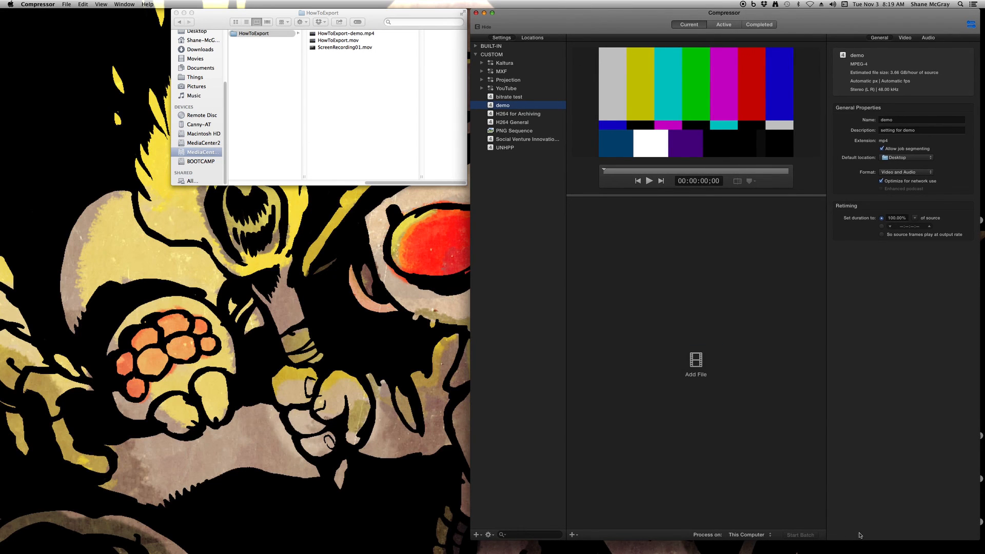